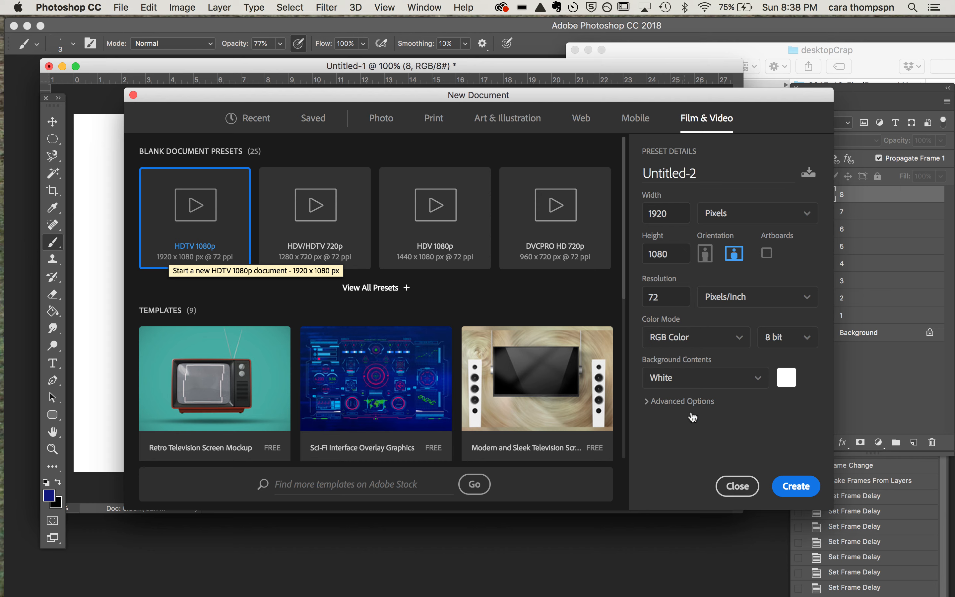
Step: Dismiss the new document setup, reposition the layer list and make layers 1 to 8 visible
click(735, 490)
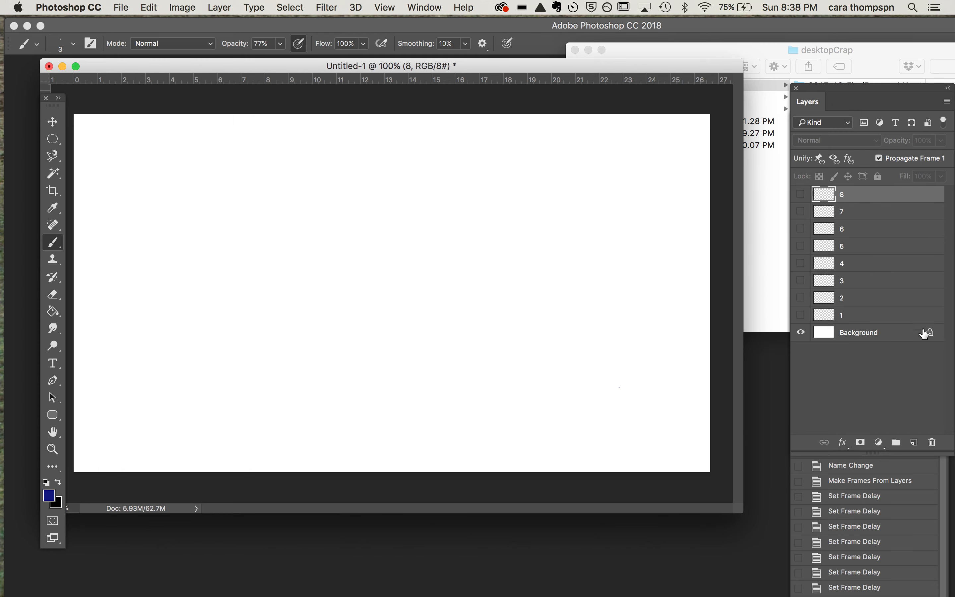
drag(870, 88, 826, 38)
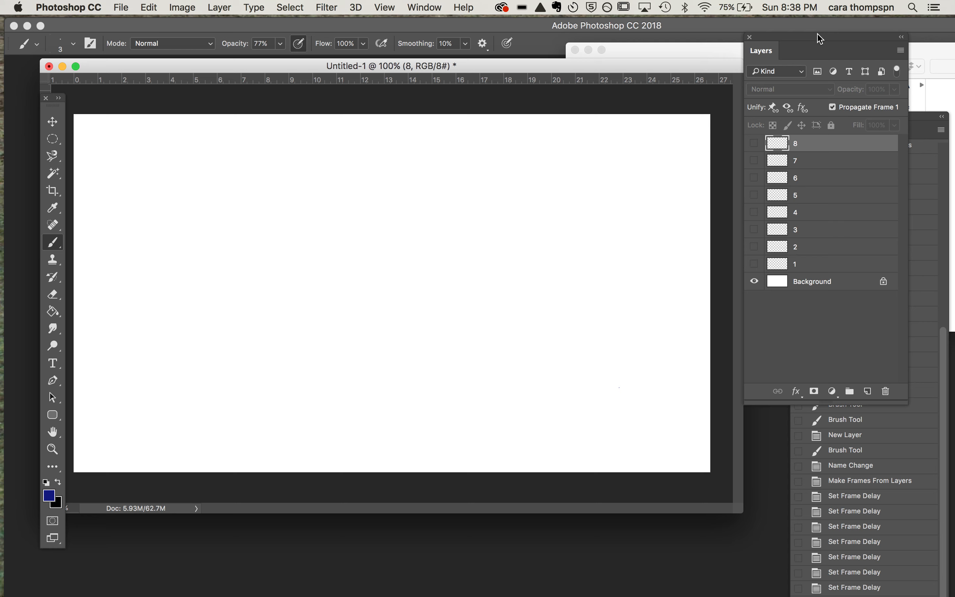
click(754, 144)
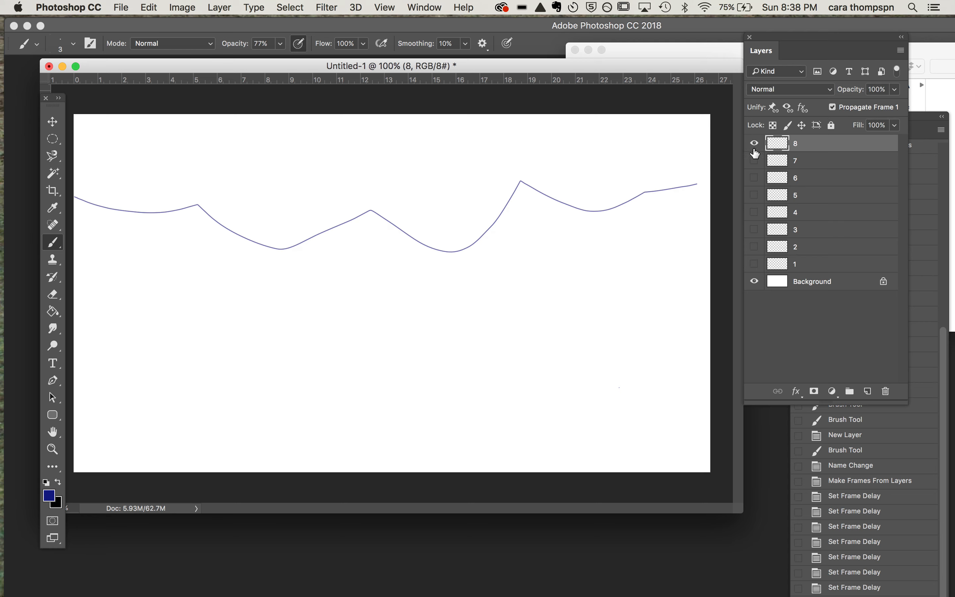
drag(755, 160, 755, 269)
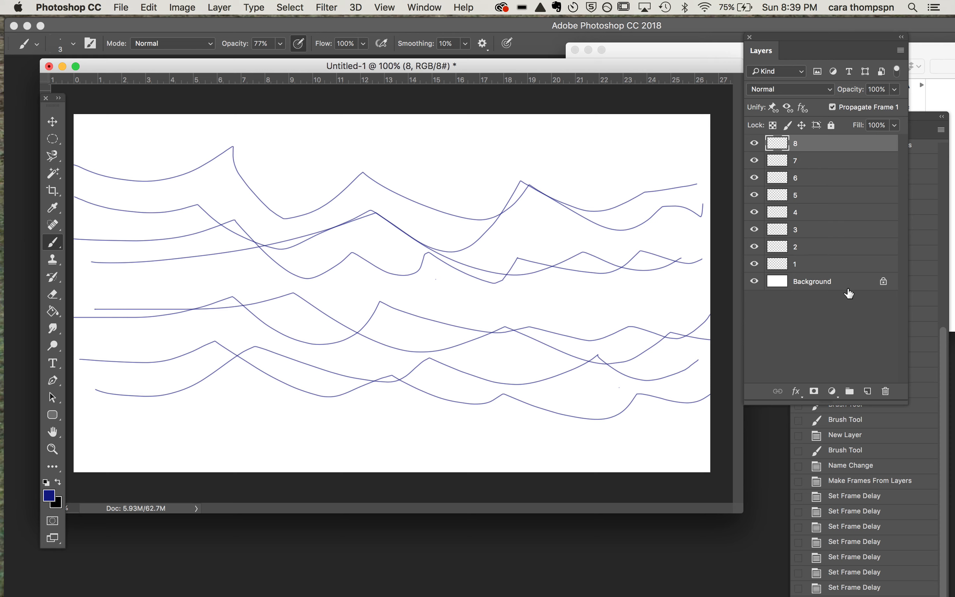
Step: Toggle the Background layer's visibility to view the wave lines with and without it, leaving it shown
mouse_move(590, 65)
mouse_down()
mouse_move(609, 56)
mouse_move(601, 60)
mouse_up()
click(755, 282)
click(756, 283)
click(756, 284)
click(756, 284)
click(756, 284)
click(756, 283)
click(756, 283)
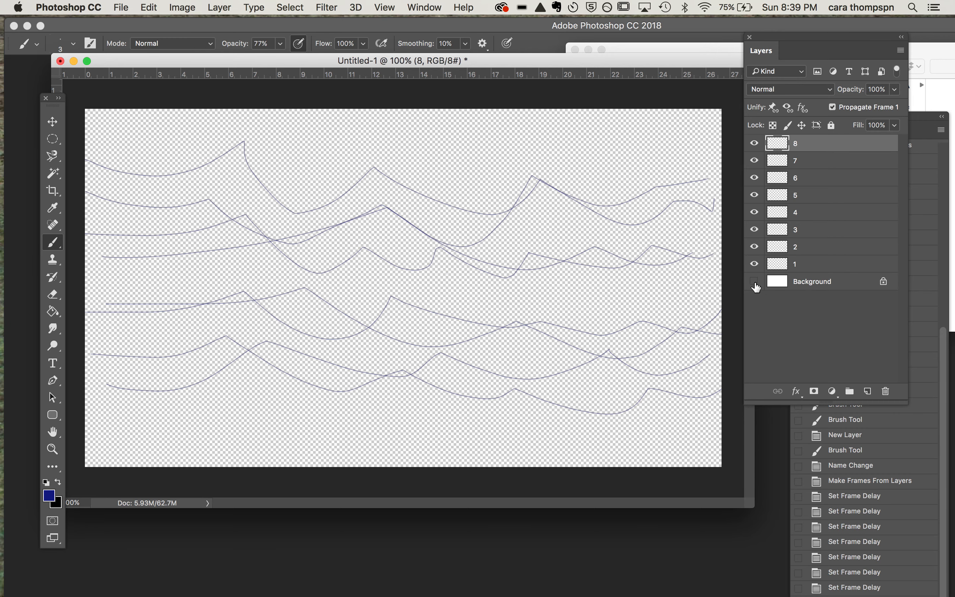
click(756, 284)
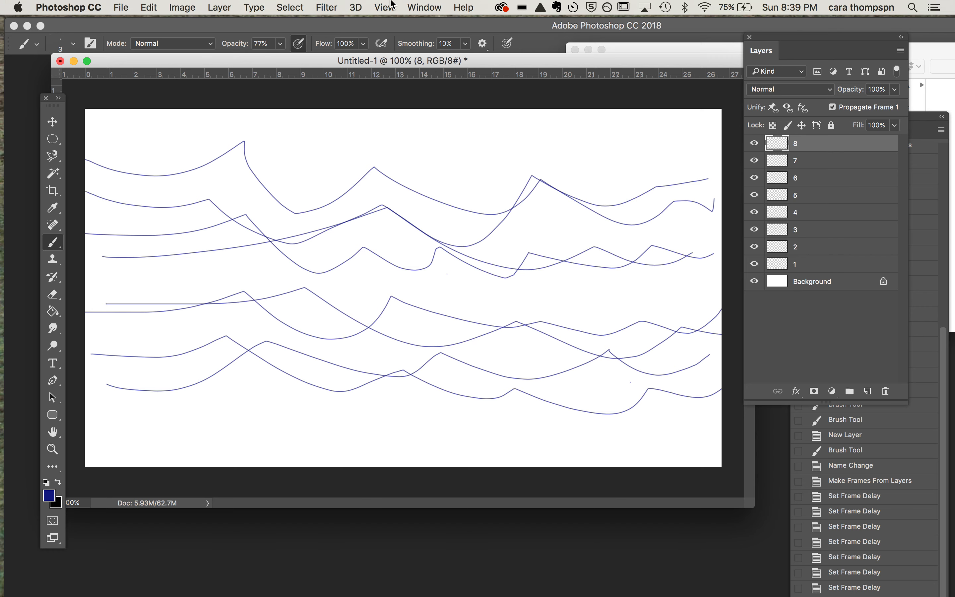
Step: Open the Timeline and place it over the canvas so all its controls are reachable
click(423, 7)
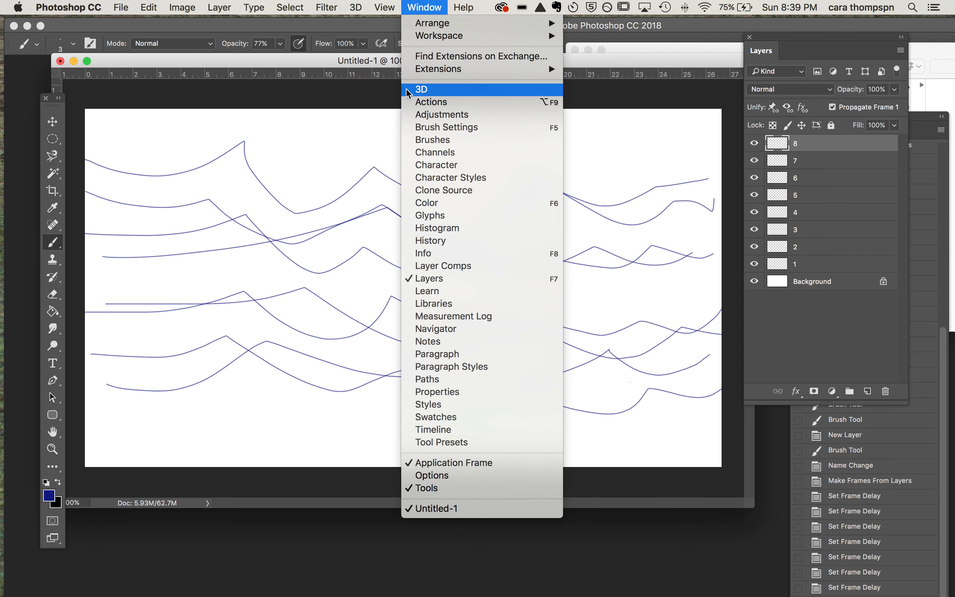
click(422, 429)
drag(179, 503, 159, 528)
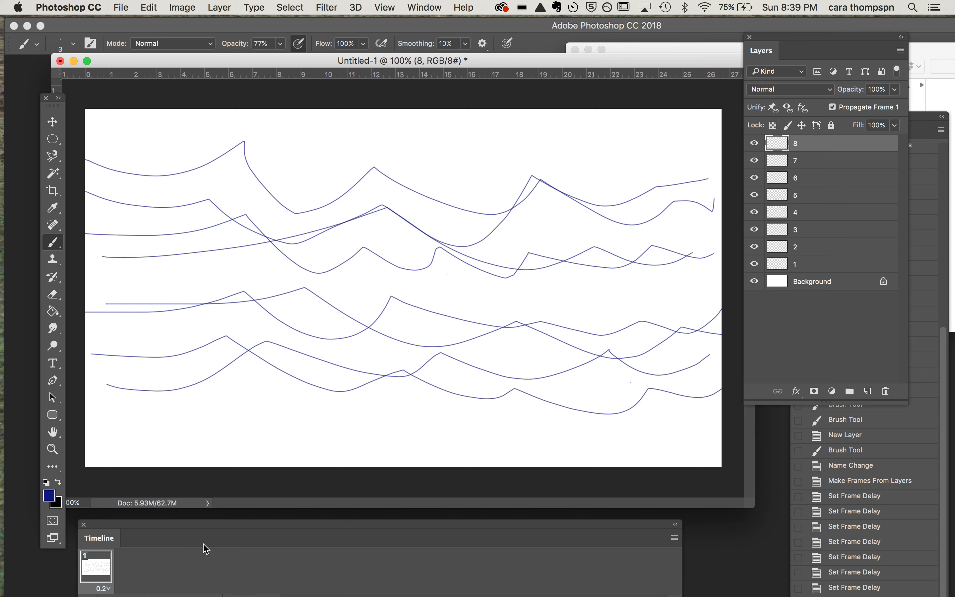
drag(193, 528, 223, 288)
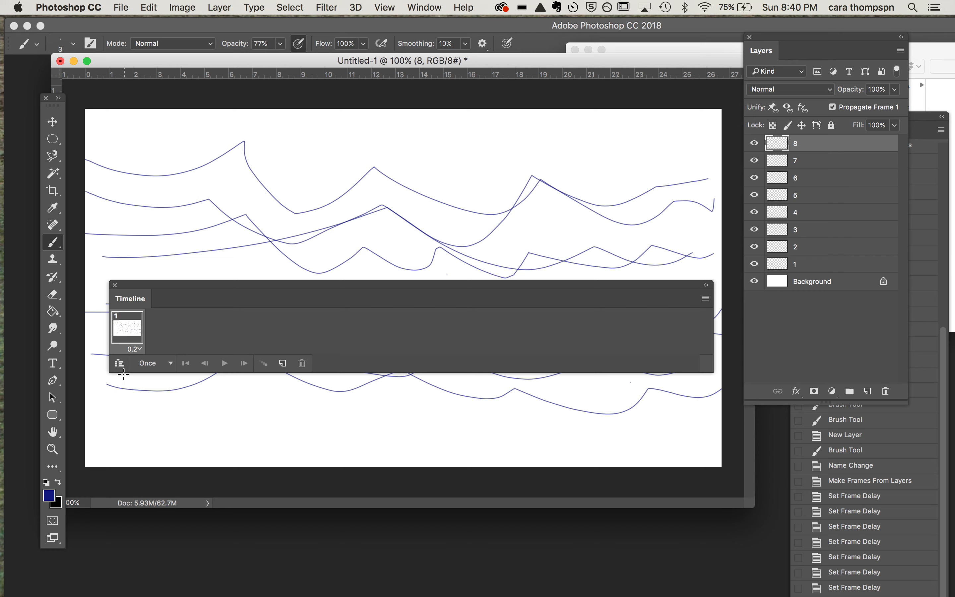
Step: Switch to the video timeline, return to frame animation and move the timeline below the drawing
click(120, 364)
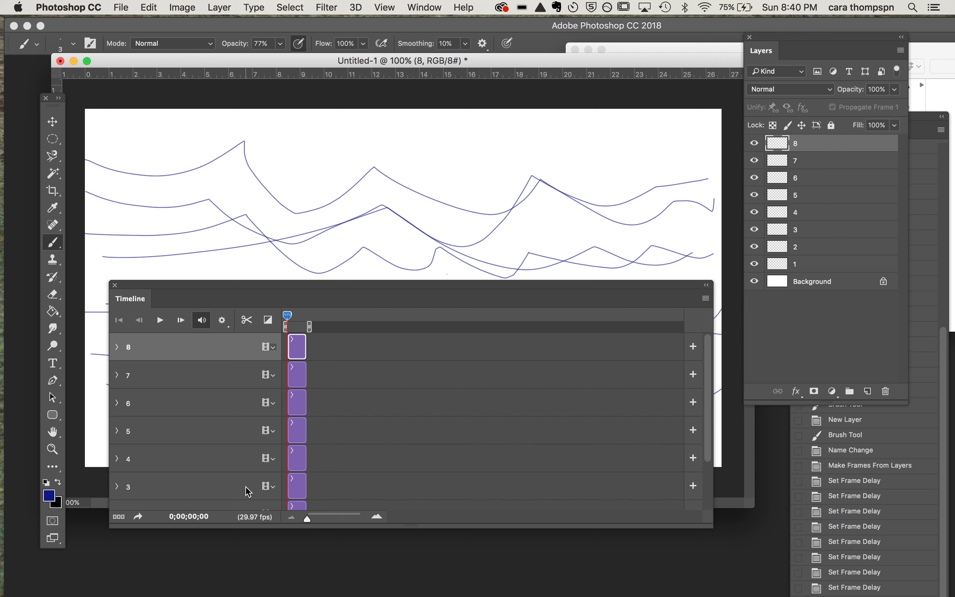
click(119, 516)
mouse_move(179, 285)
mouse_down()
mouse_move(147, 445)
mouse_move(177, 444)
mouse_up()
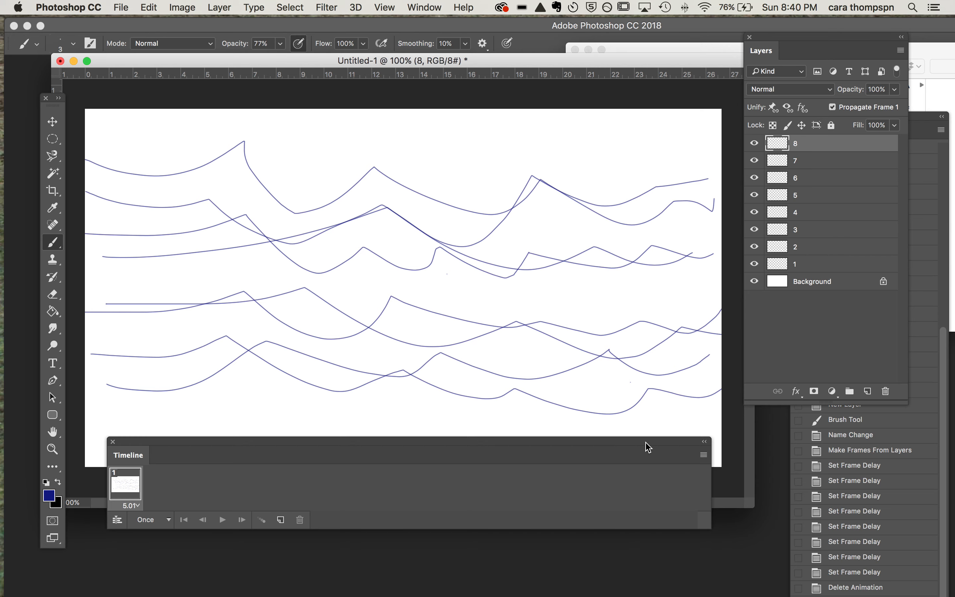
Step: Make animation frames from the layers and play them back
click(704, 455)
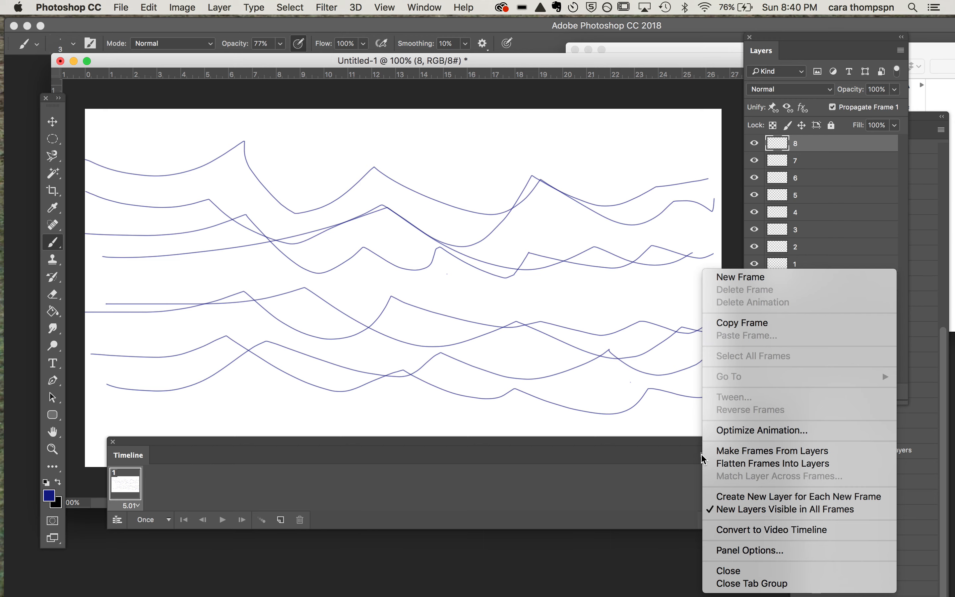
click(722, 451)
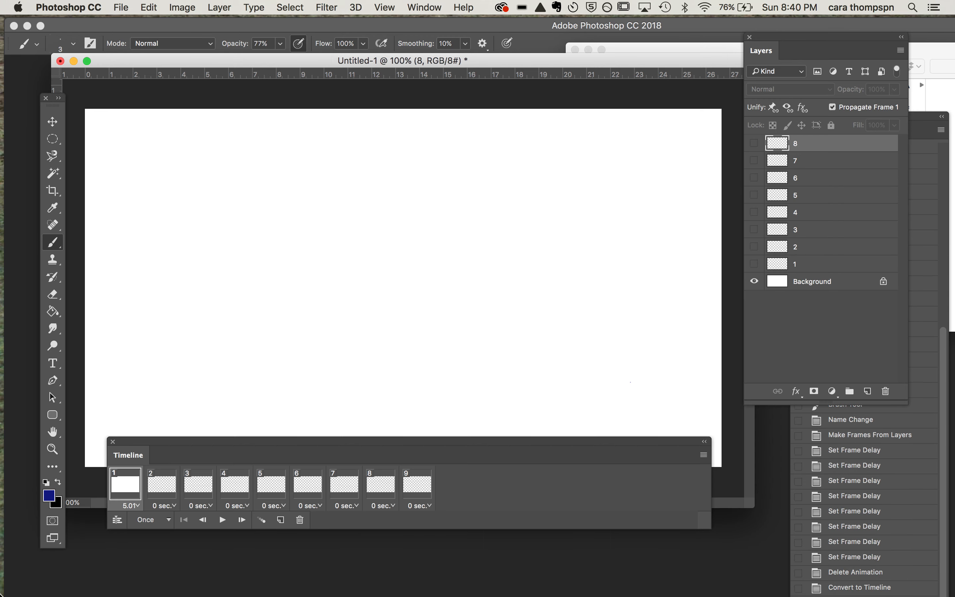
click(223, 519)
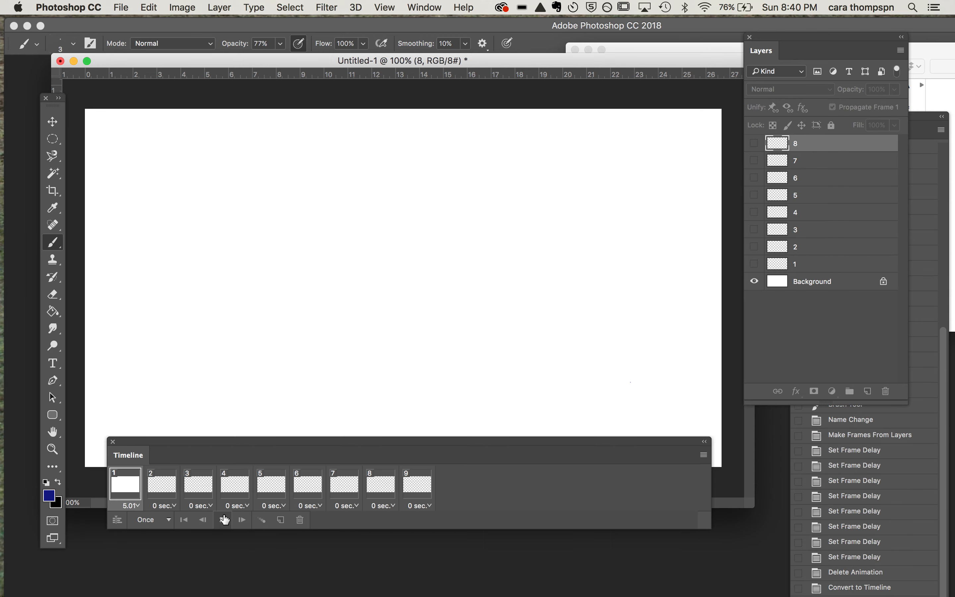
drag(215, 448, 206, 332)
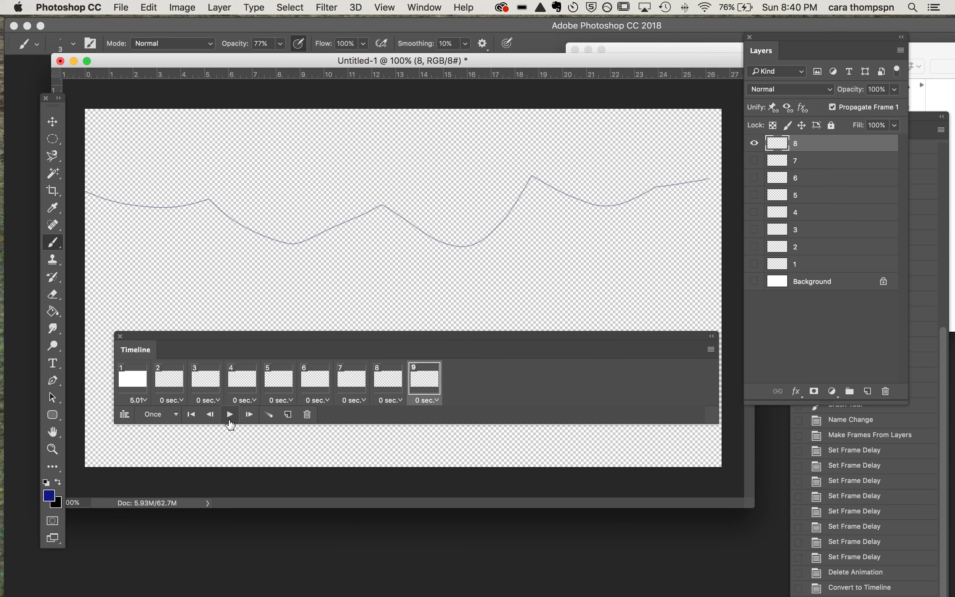
Step: Delete the blank first frame made from the Background layer and move the timeline clear of the drawing
click(148, 402)
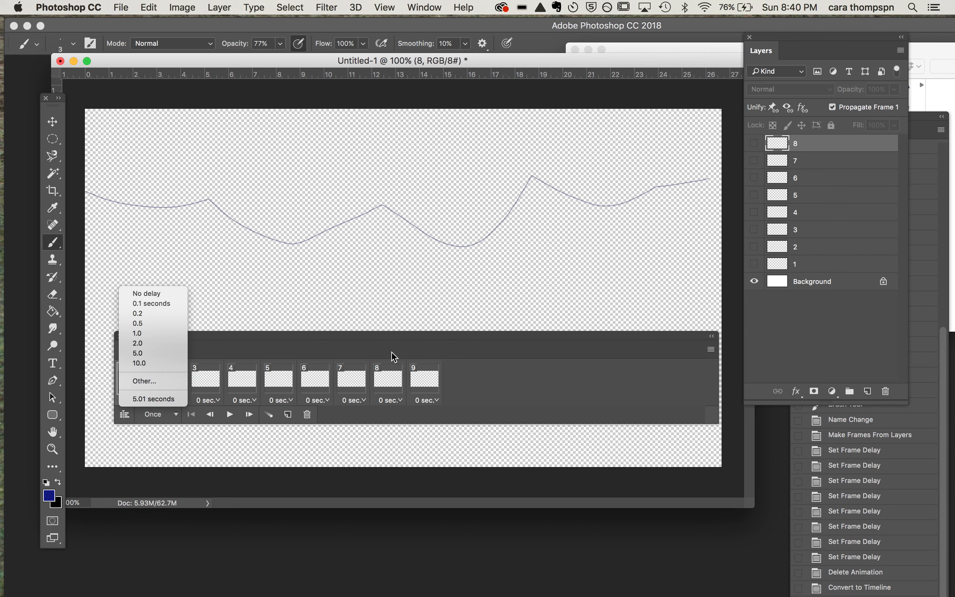
click(477, 379)
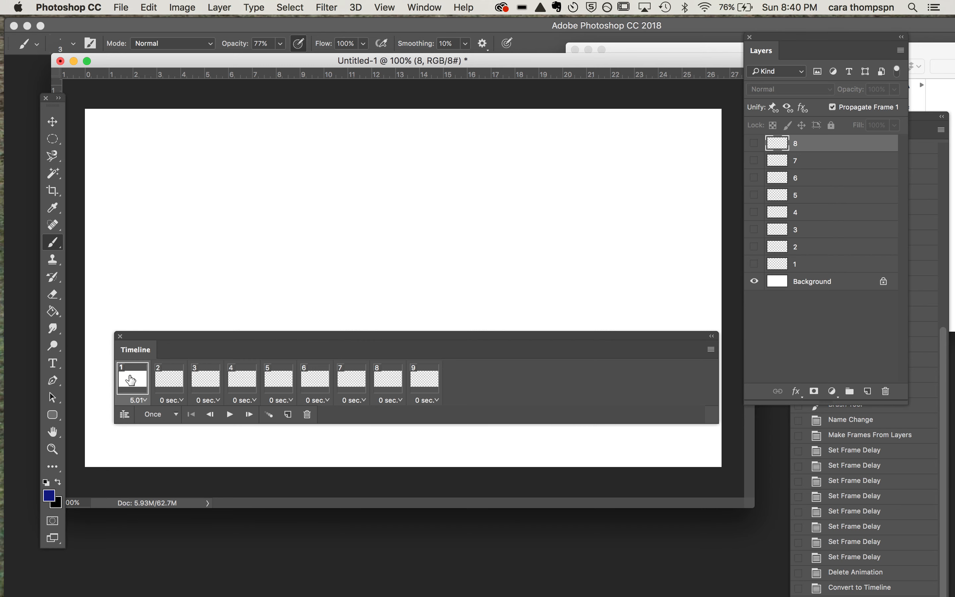
click(308, 415)
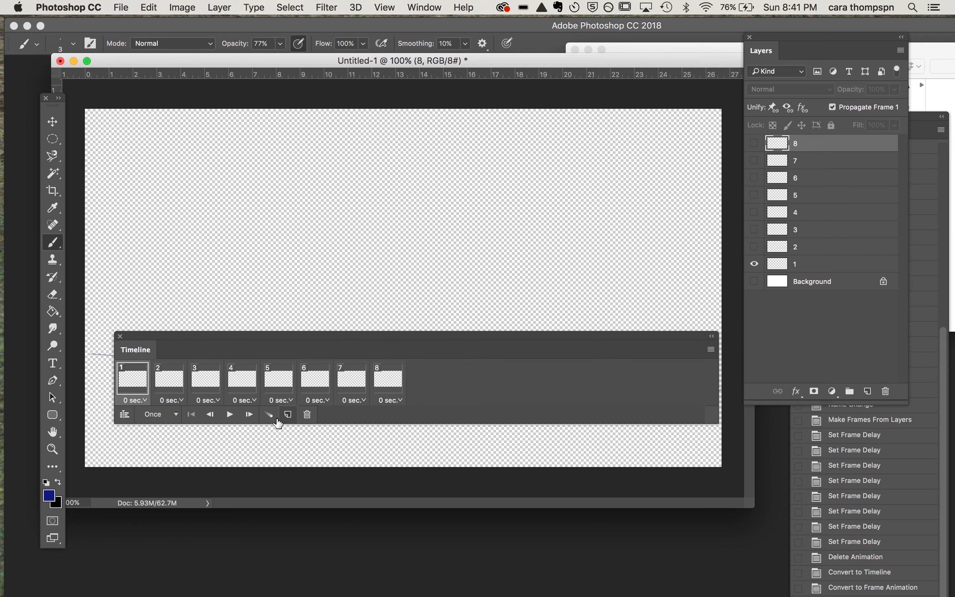
drag(195, 337, 193, 433)
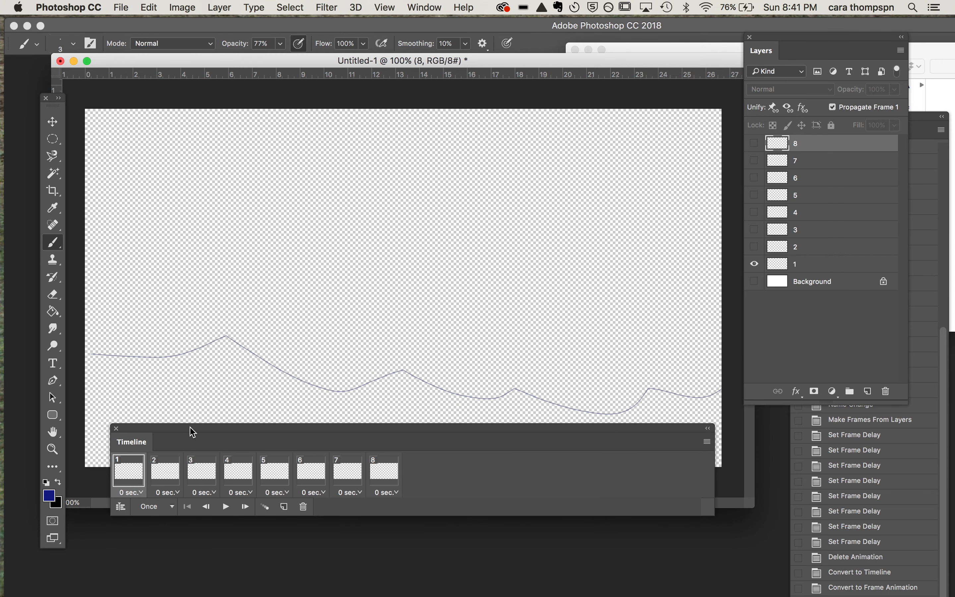
Step: Play the animation, set it to loop forever, and run and stop the looping playback
click(226, 506)
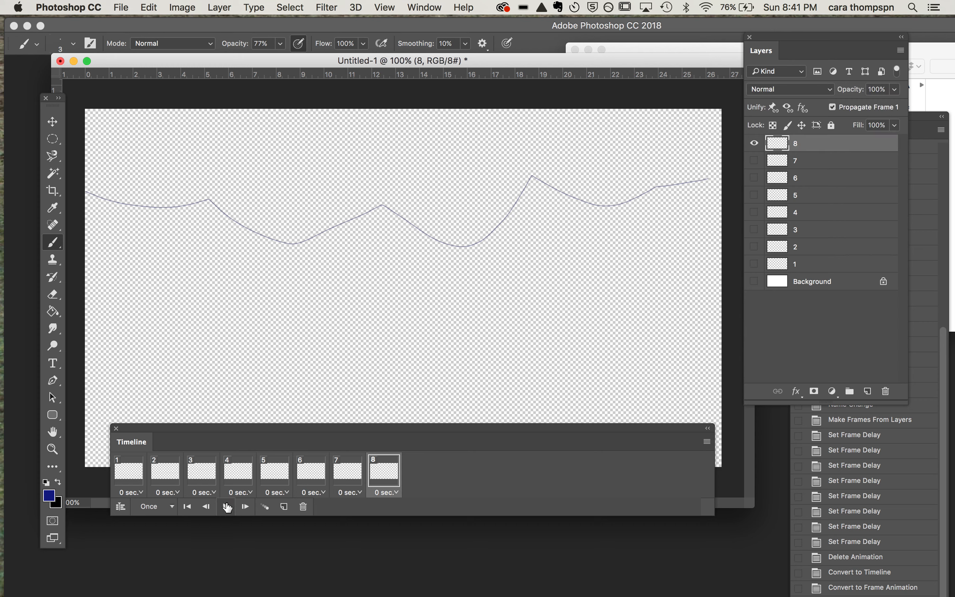
click(173, 507)
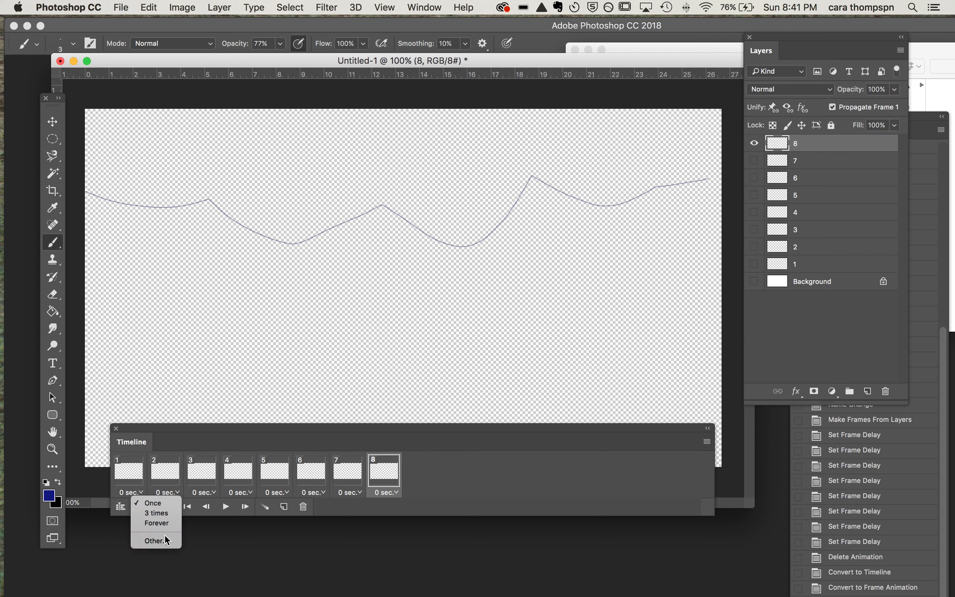
click(166, 523)
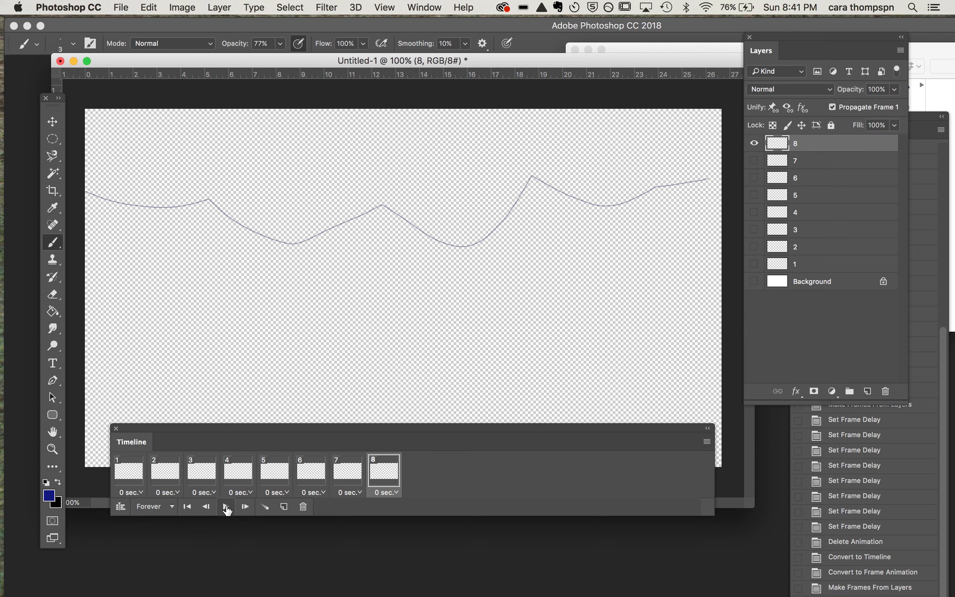
click(226, 507)
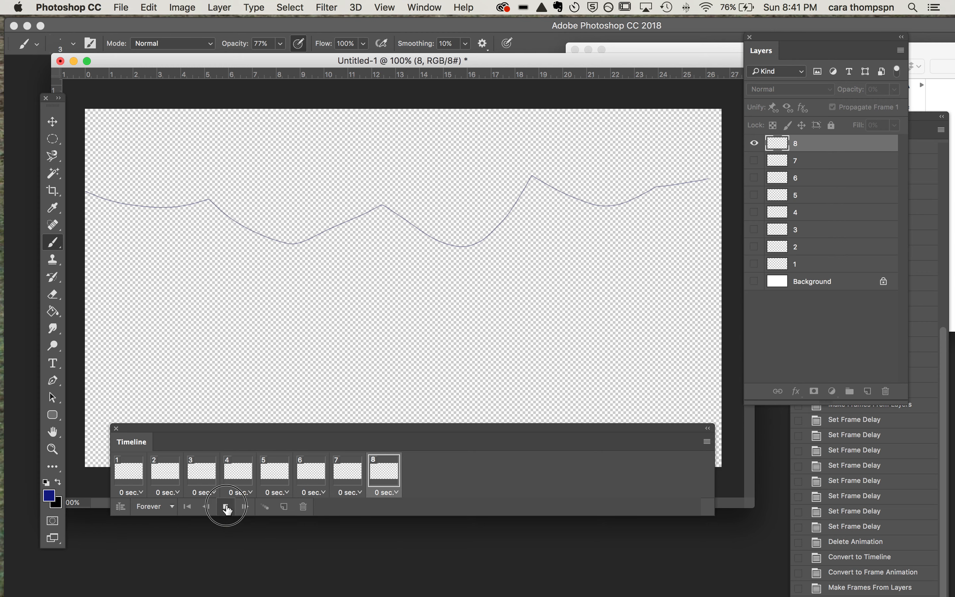
click(226, 507)
Step: Set the delay of frames 1 to 4 to 0.1 seconds each
click(143, 492)
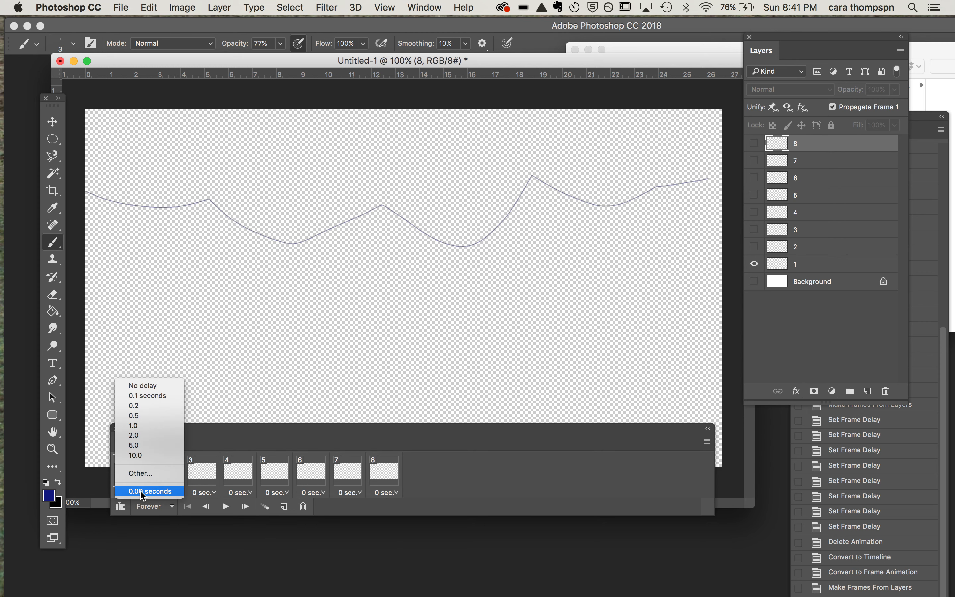
click(142, 395)
click(178, 492)
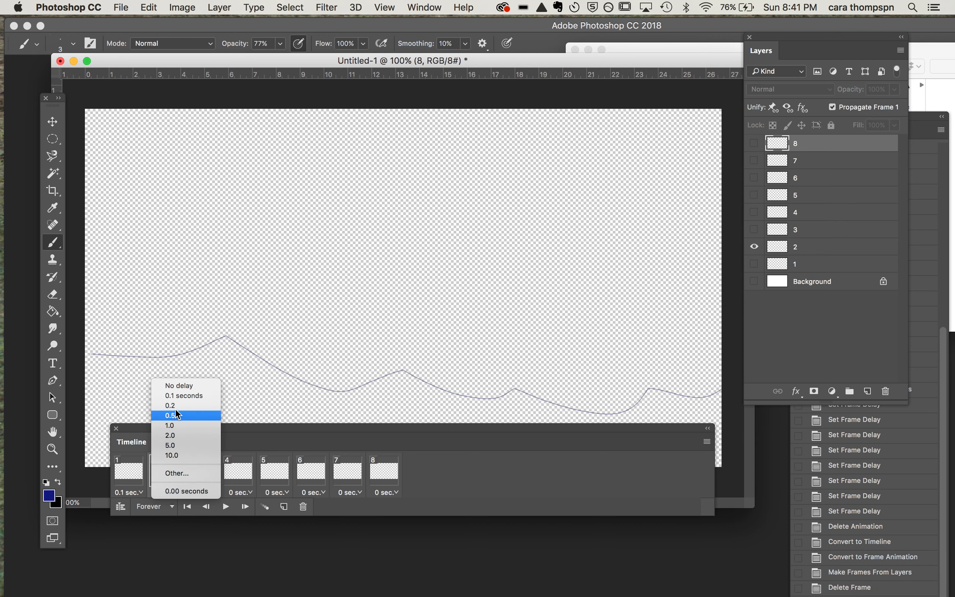
click(178, 396)
click(213, 493)
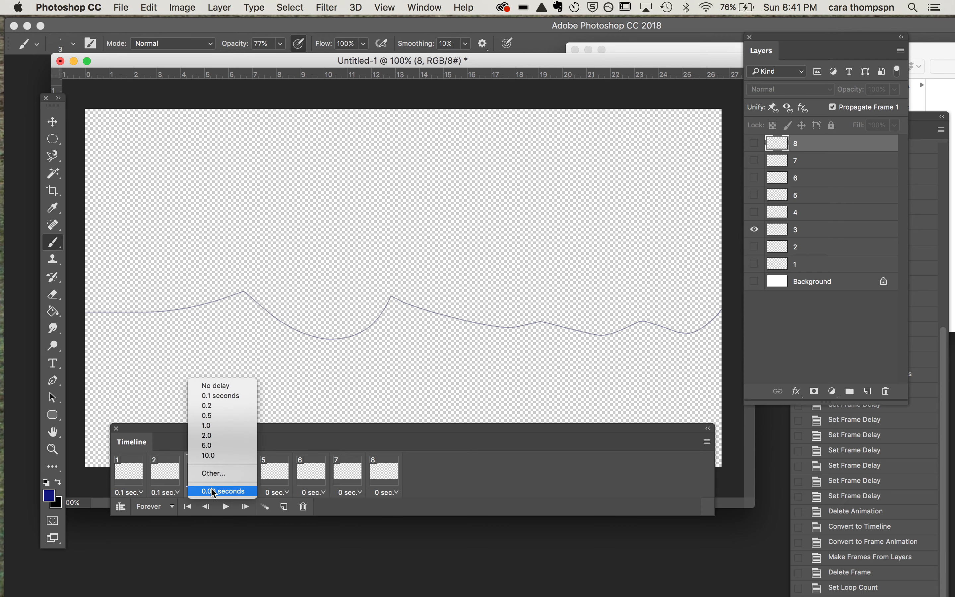
click(215, 396)
click(249, 493)
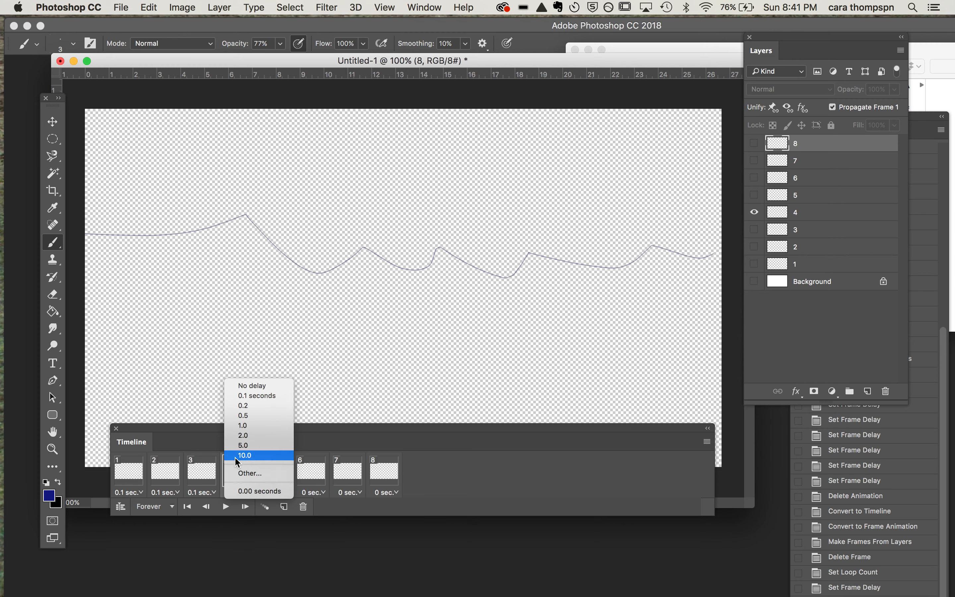
click(235, 396)
Step: Set the delay of frames 5 to 7 to 0.1 seconds each
click(273, 471)
click(285, 493)
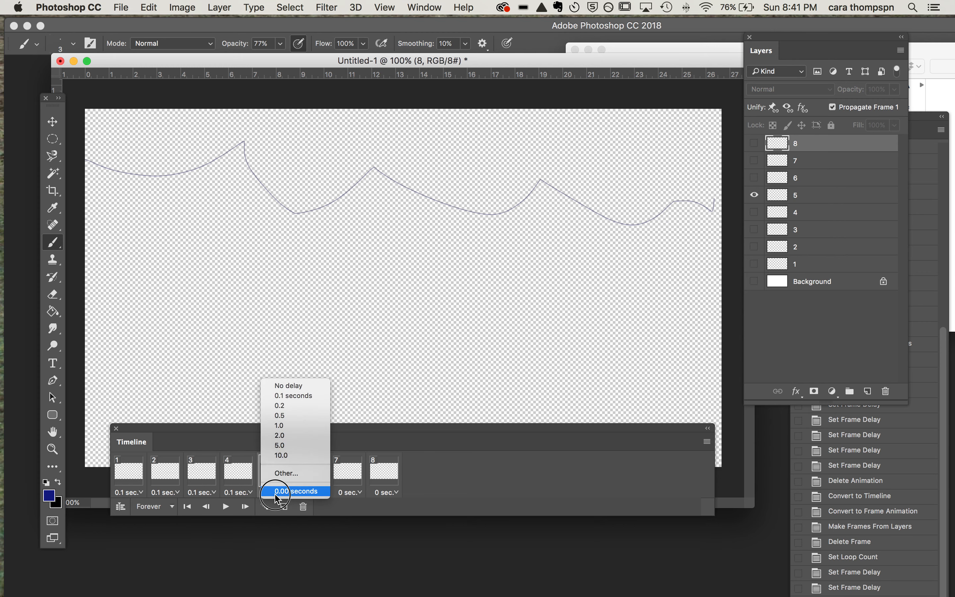
click(284, 396)
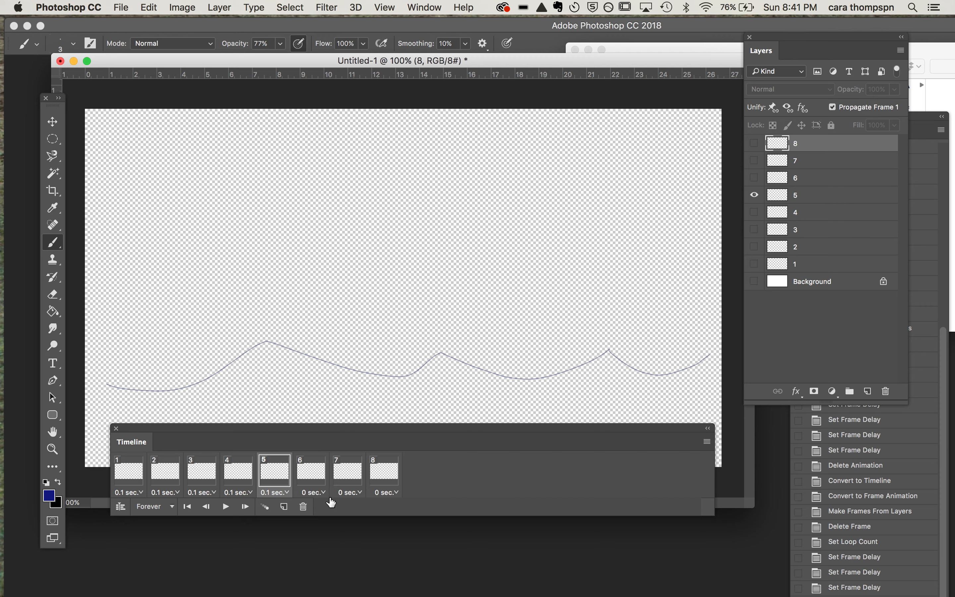
click(322, 494)
click(330, 393)
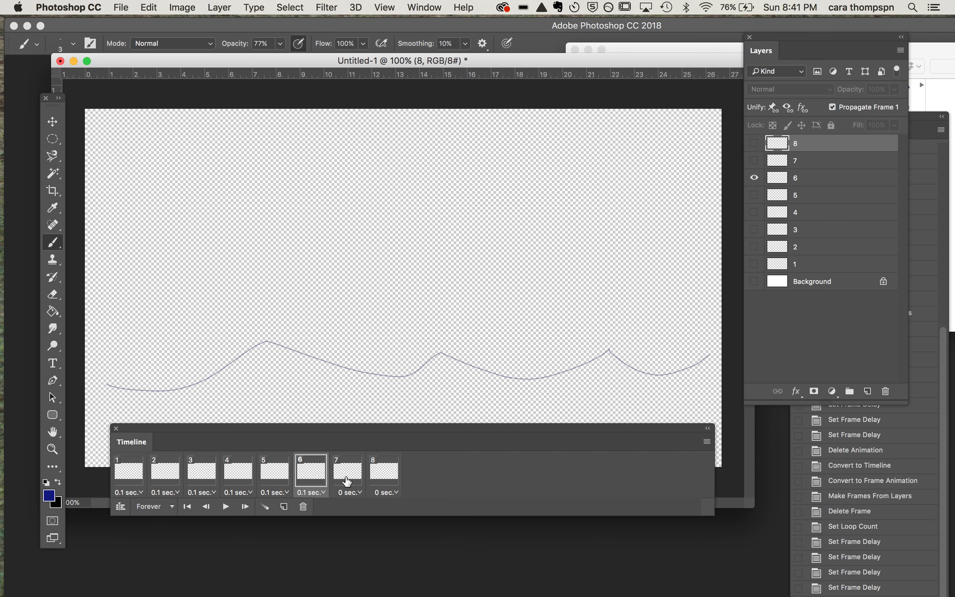
click(353, 494)
click(356, 396)
Step: Set frame 8's delay to 0.2 seconds, and play and stop the looping animation to preview the timing
click(385, 472)
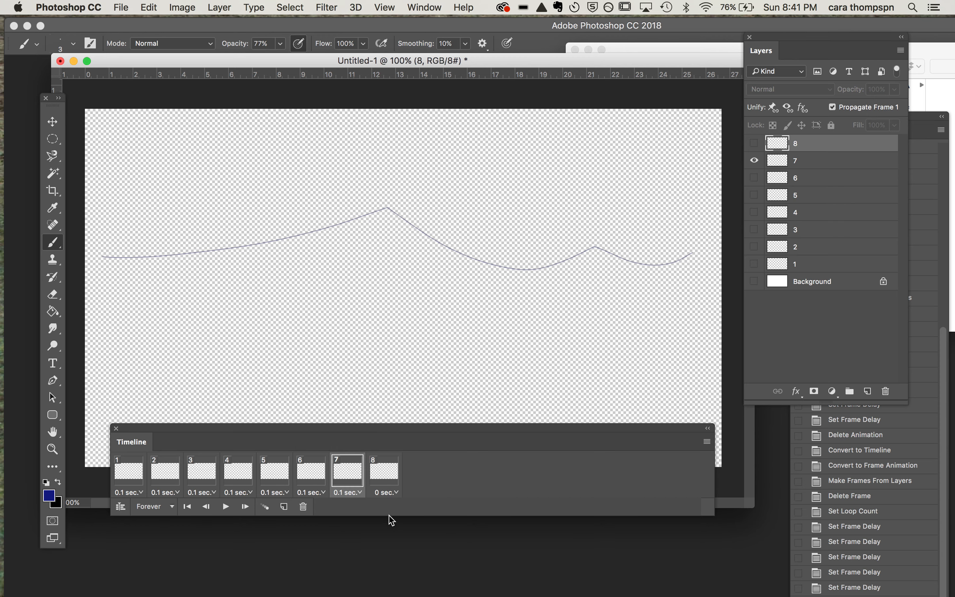
click(383, 493)
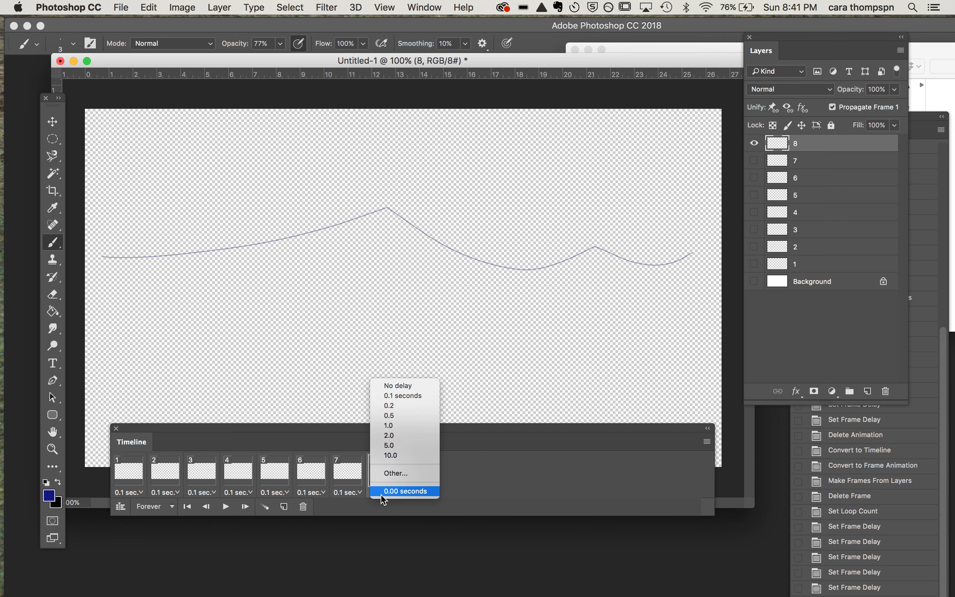
click(387, 404)
click(227, 508)
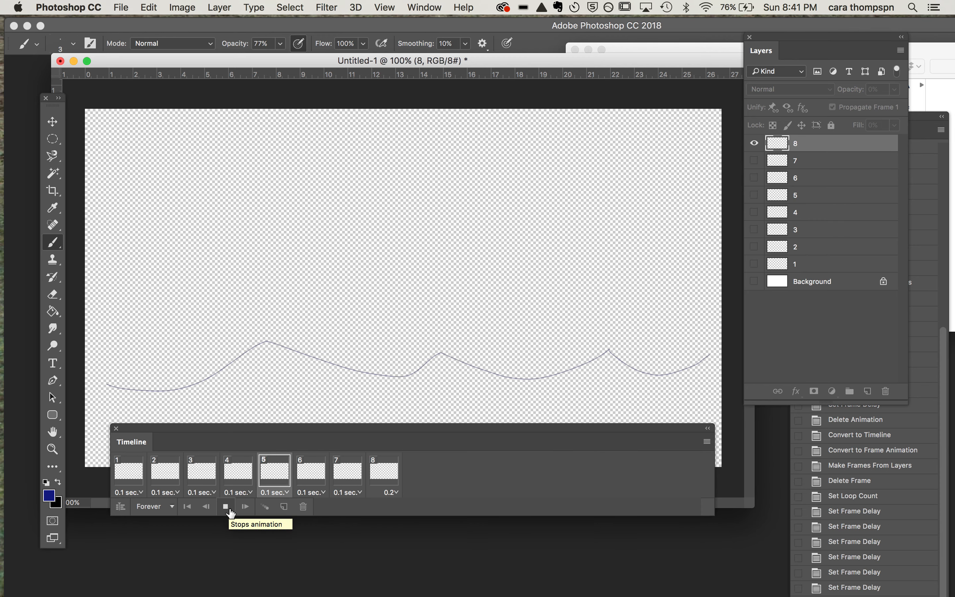
click(227, 507)
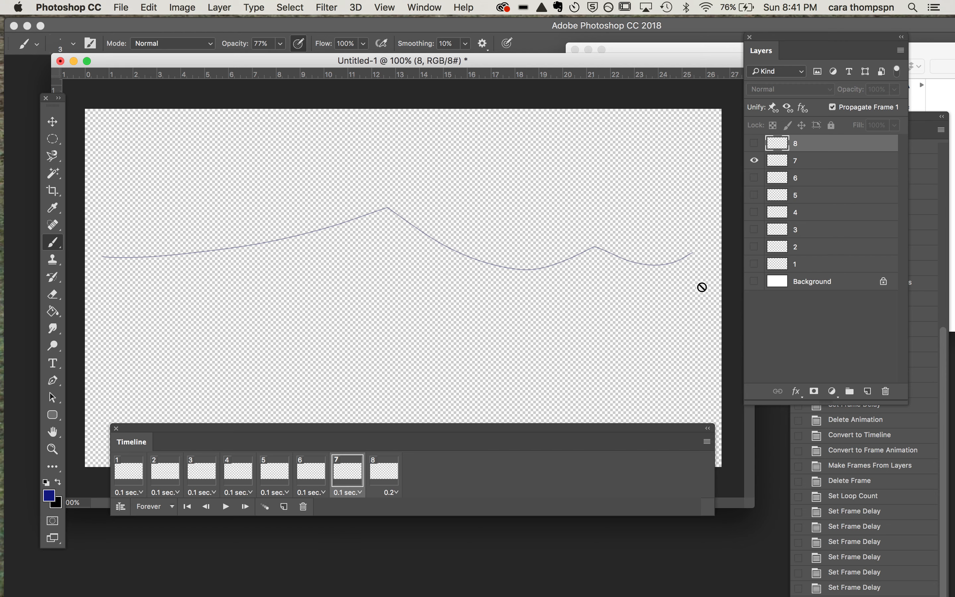
Step: Open the Render Video export settings and look through the available Adobe Media Encoder formats without changing the current one
click(127, 5)
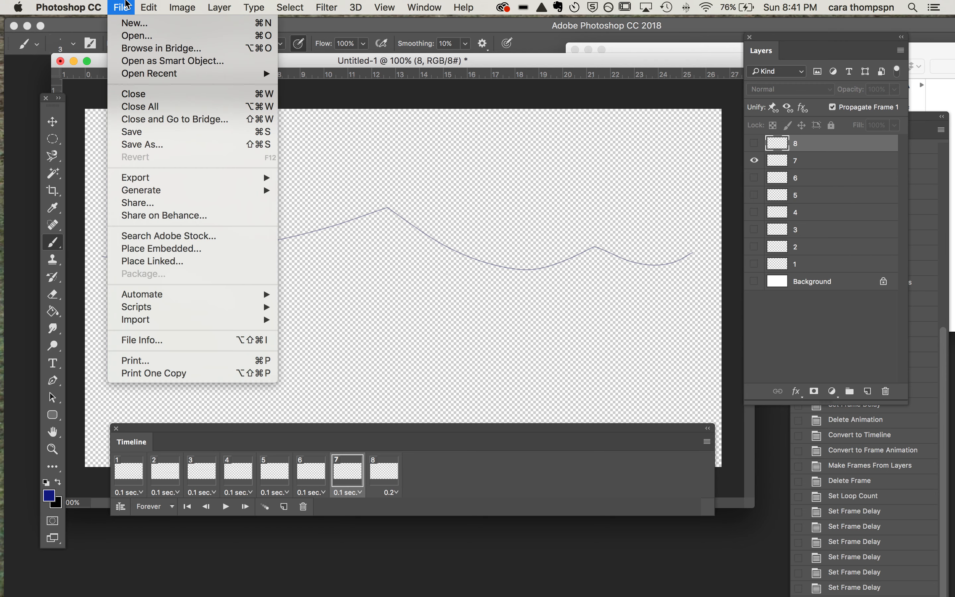
mouse_move(147, 178)
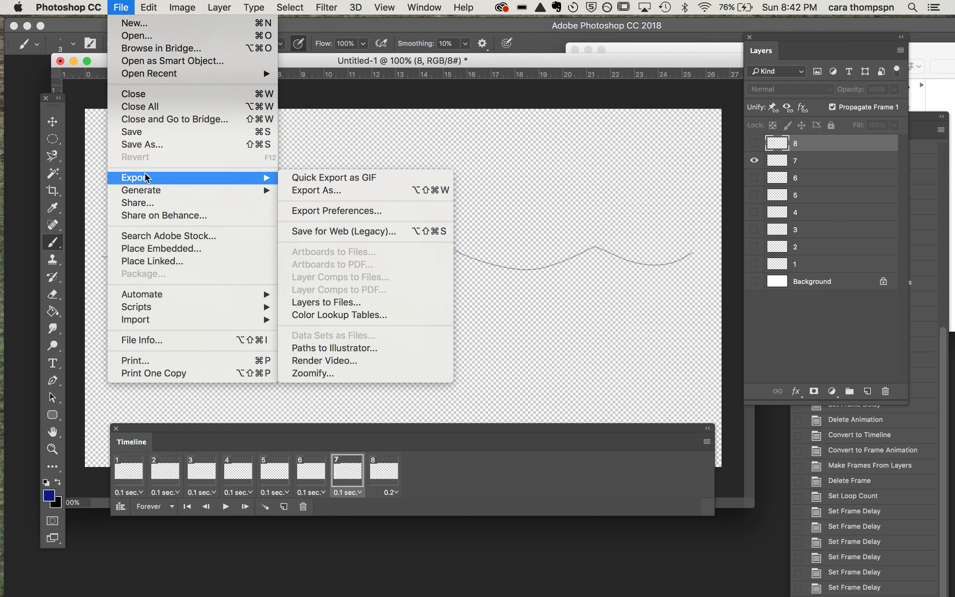
click(339, 361)
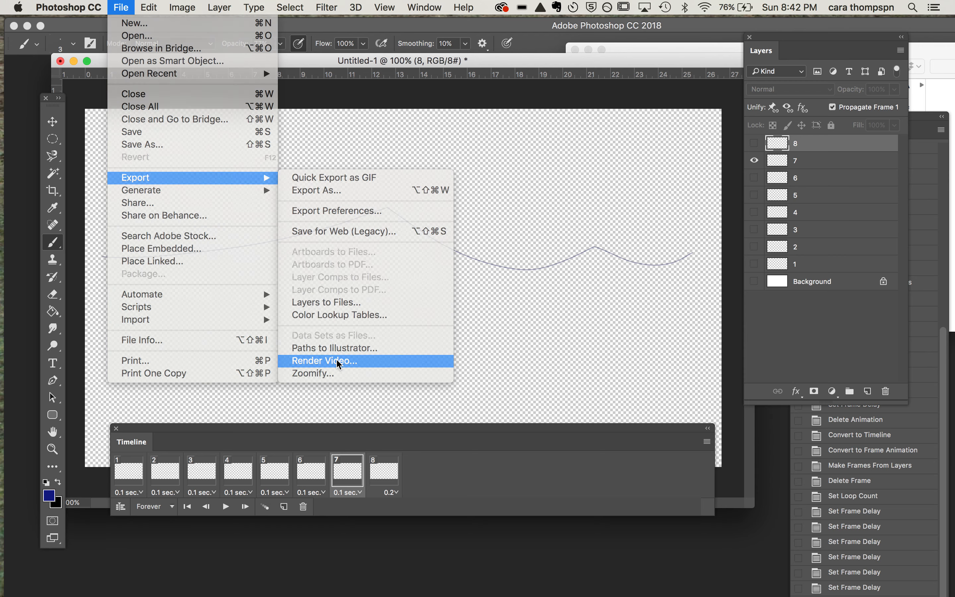
drag(276, 118, 242, 96)
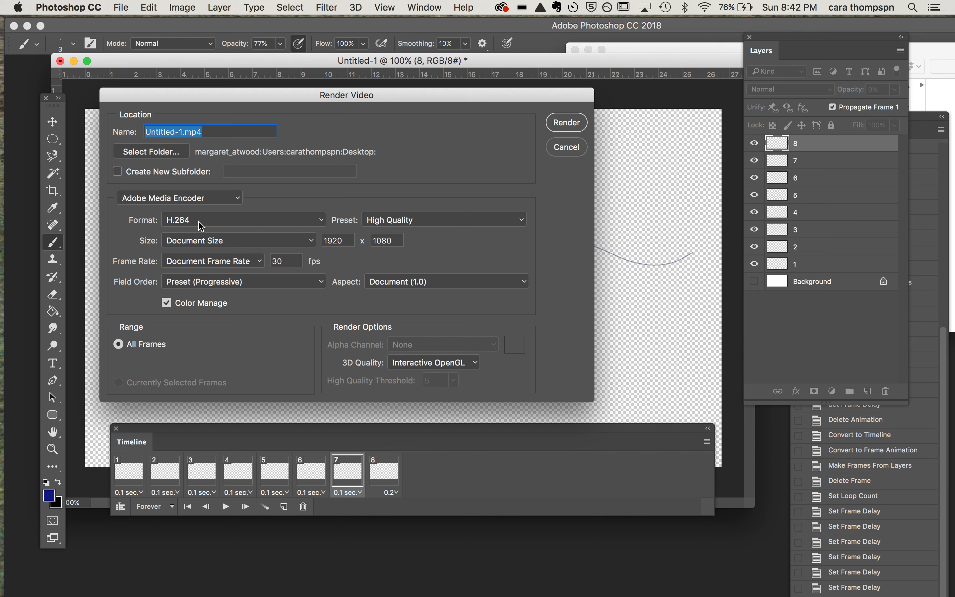
click(310, 225)
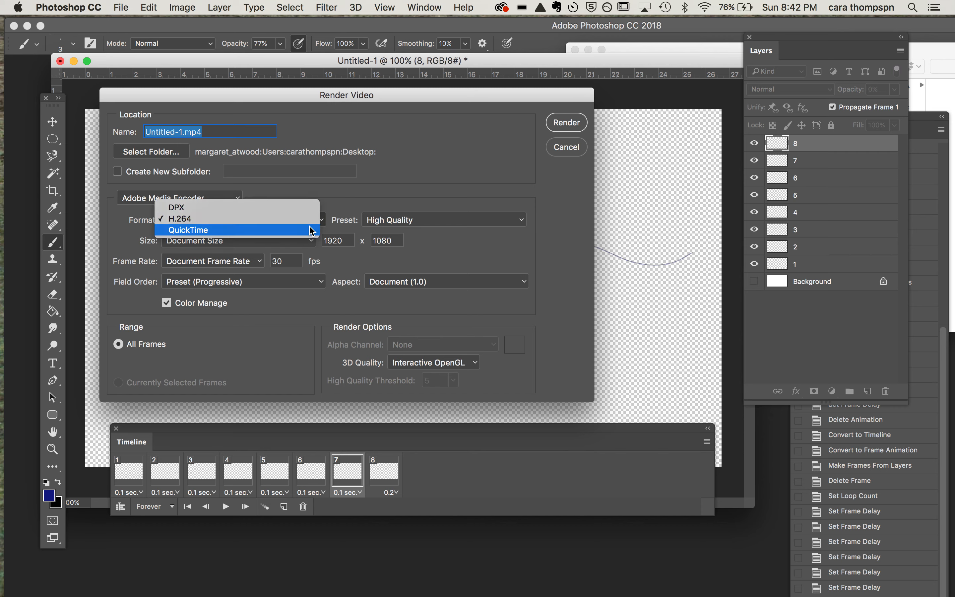
click(381, 168)
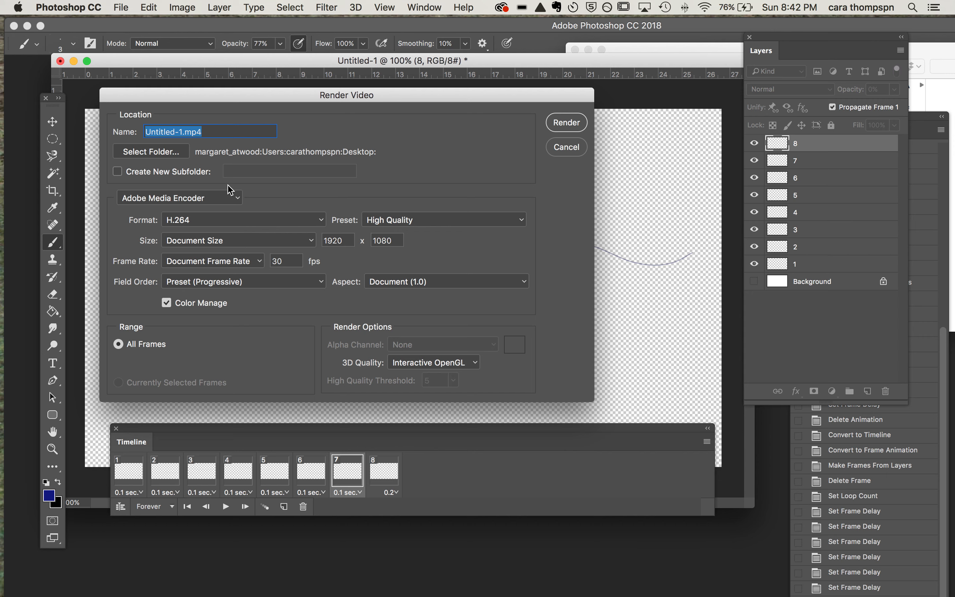
Step: Switch the render type to Photoshop Image Sequence, and review its image formats and JPEG options without changing them
click(230, 202)
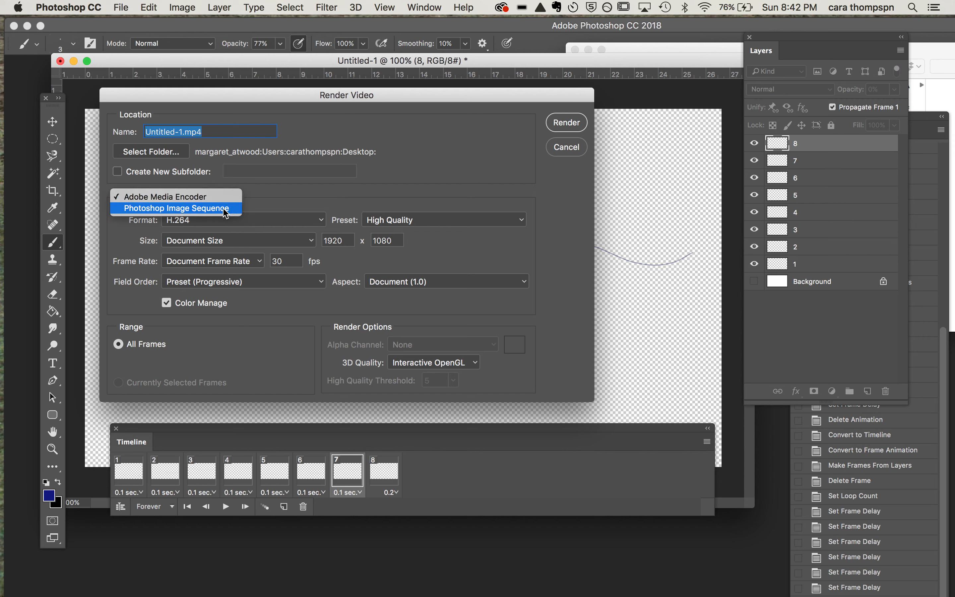
click(224, 209)
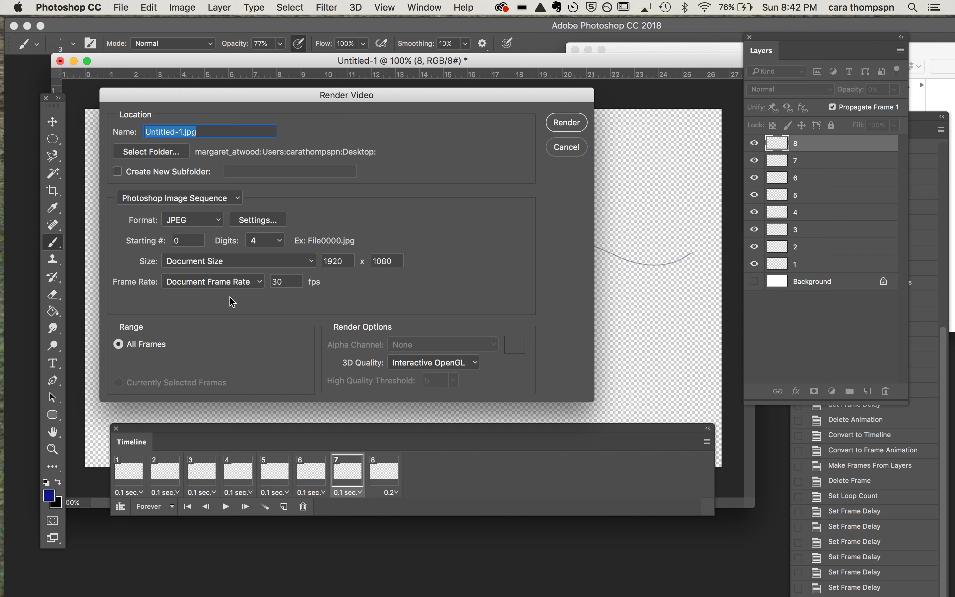
click(214, 218)
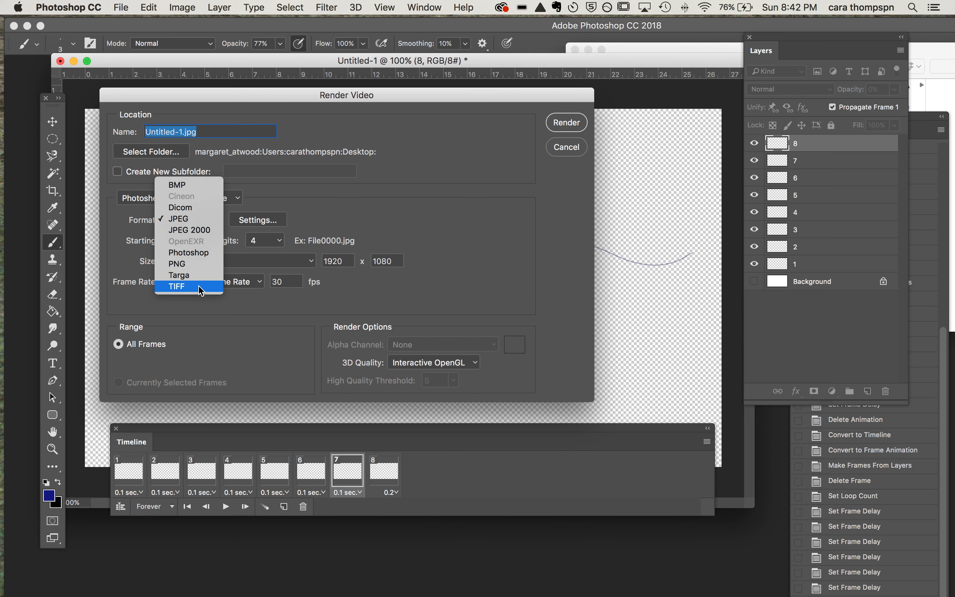
click(319, 188)
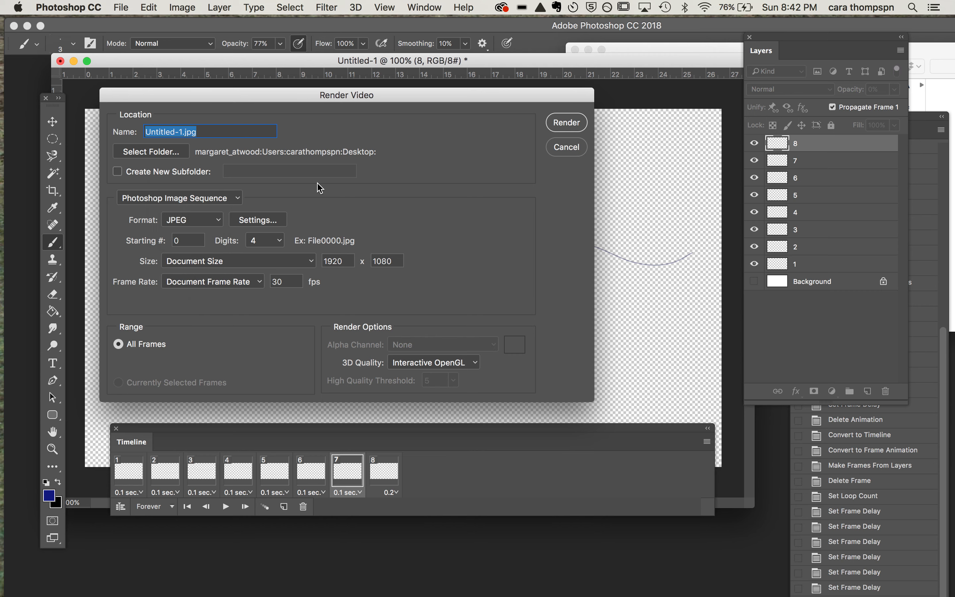
click(258, 220)
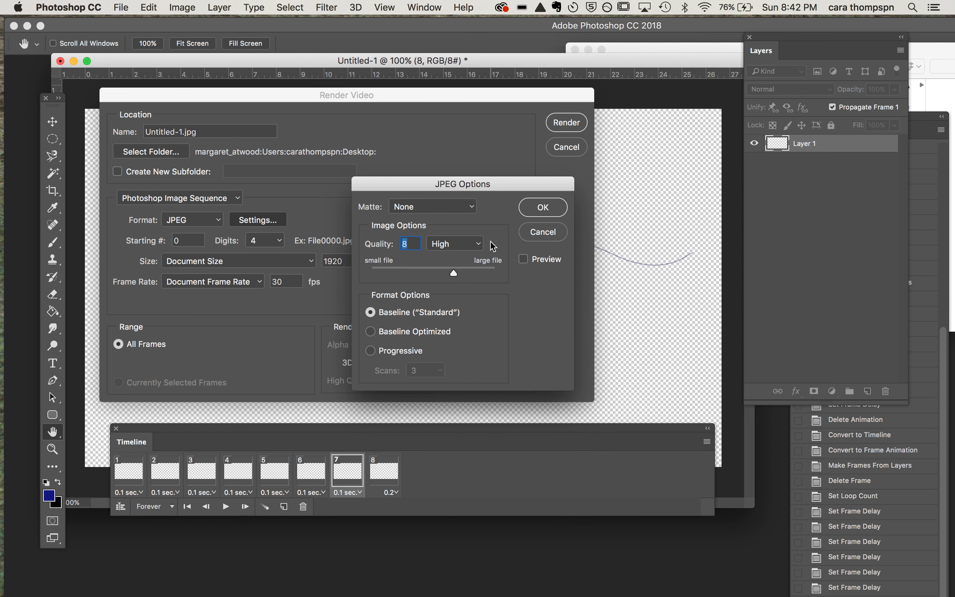
click(545, 235)
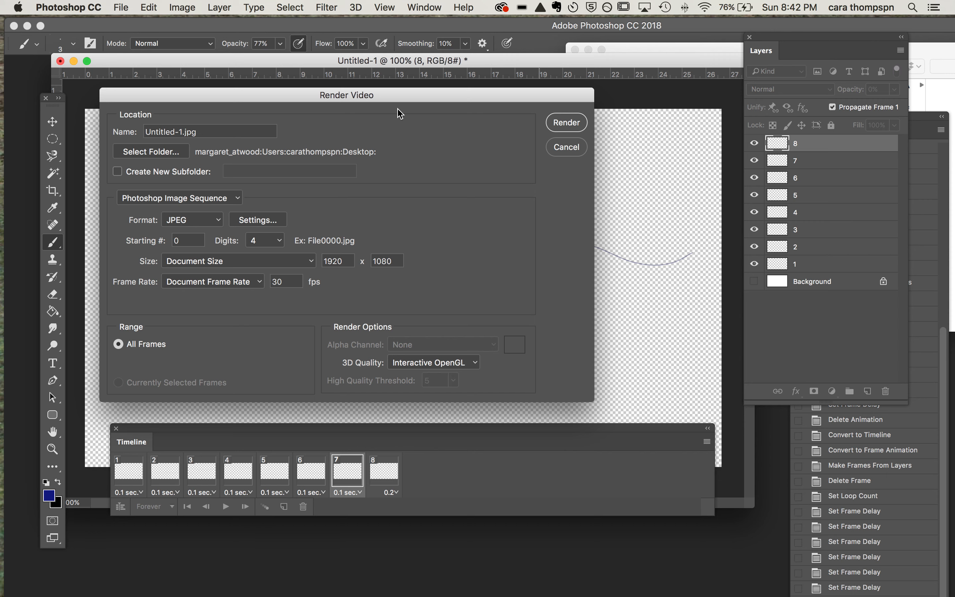
Step: Name the output DEMO, switch the render type back to Adobe Media Encoder, and render the H.264 video to the Desktop
drag(185, 130, 122, 131)
text(DEMO)
click(197, 198)
click(199, 192)
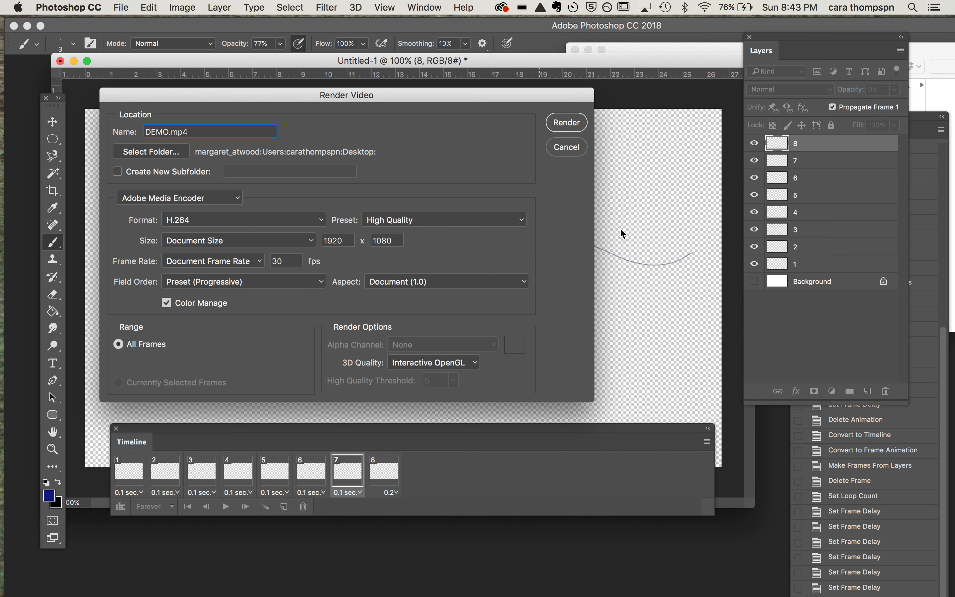
click(565, 126)
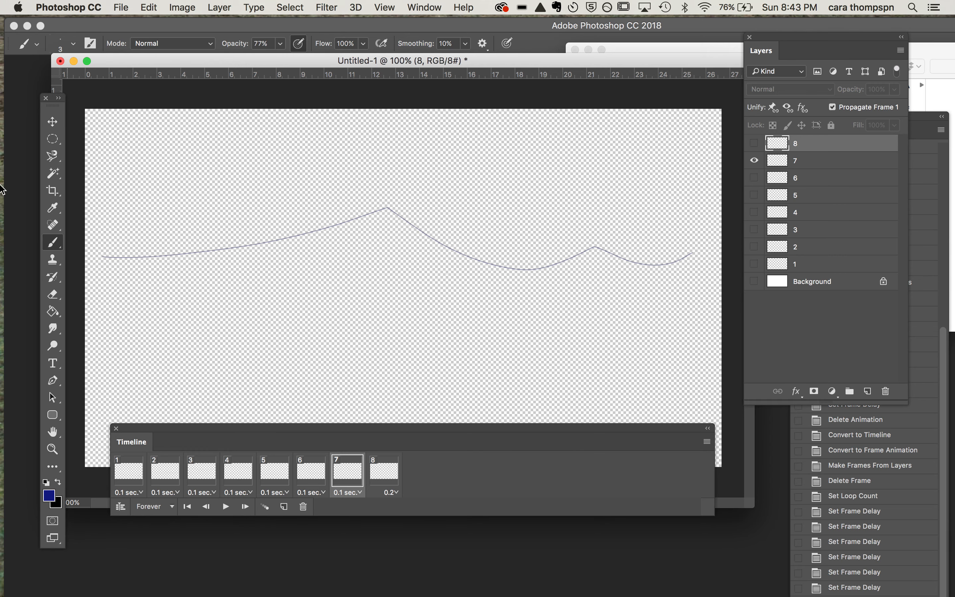
Step: Switch to Finder, play the preview of DEMO.mp4 on the Desktop, and return to Photoshop
click(11, 35)
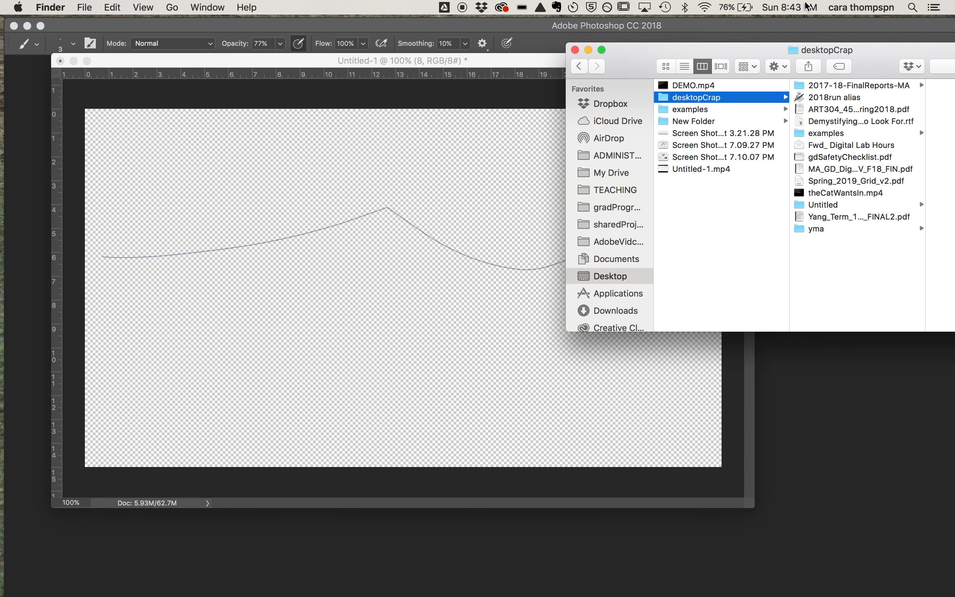
drag(633, 66, 217, 40)
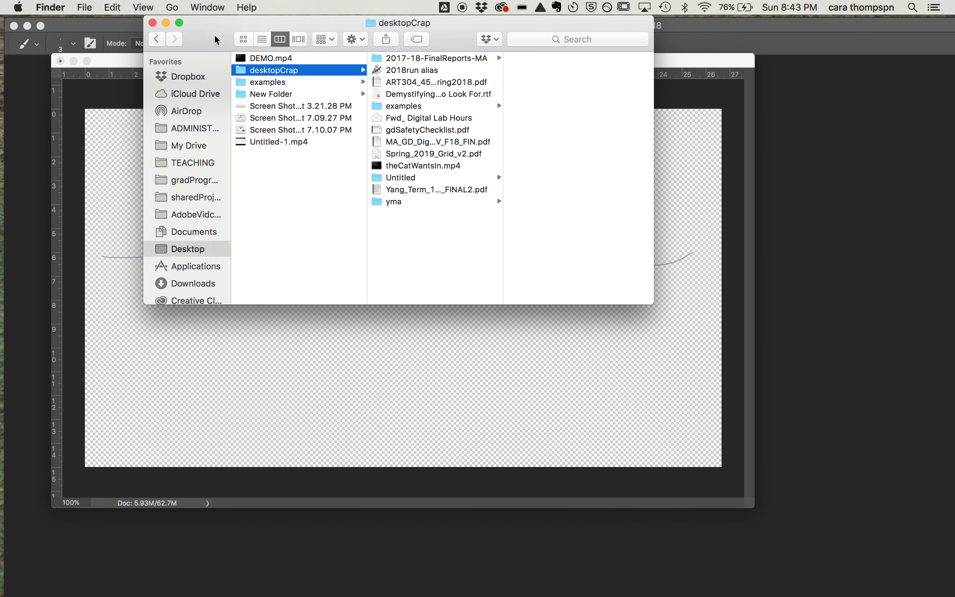
click(257, 58)
click(510, 120)
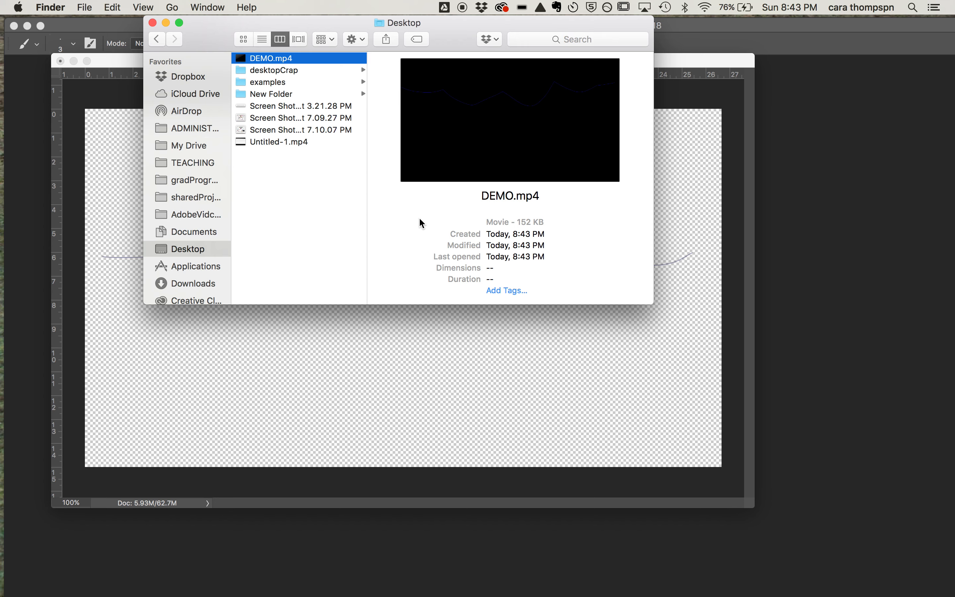
drag(219, 28, 560, 77)
click(488, 68)
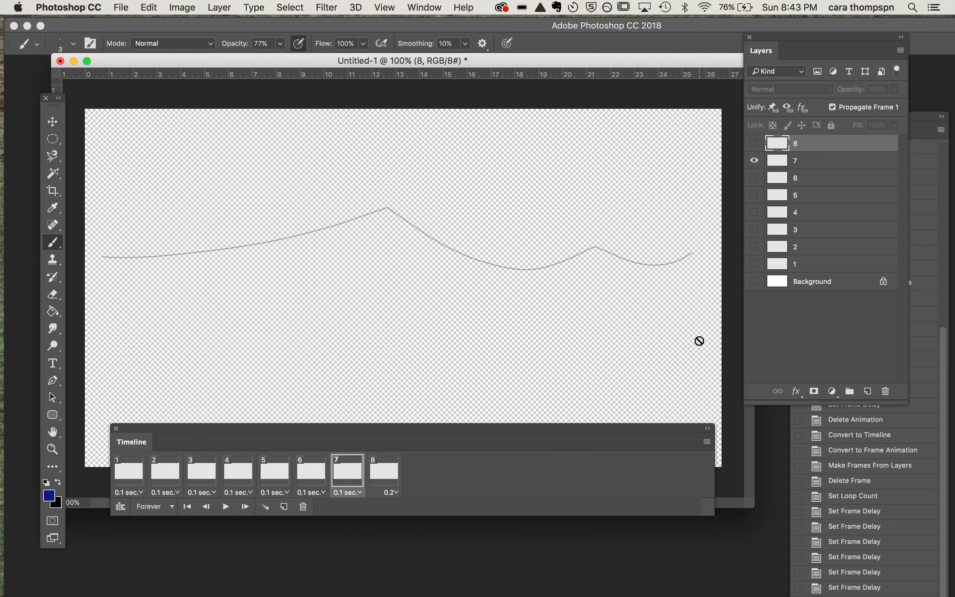
Step: Make the white Background layer visible in each of frames 1 to 4
click(125, 484)
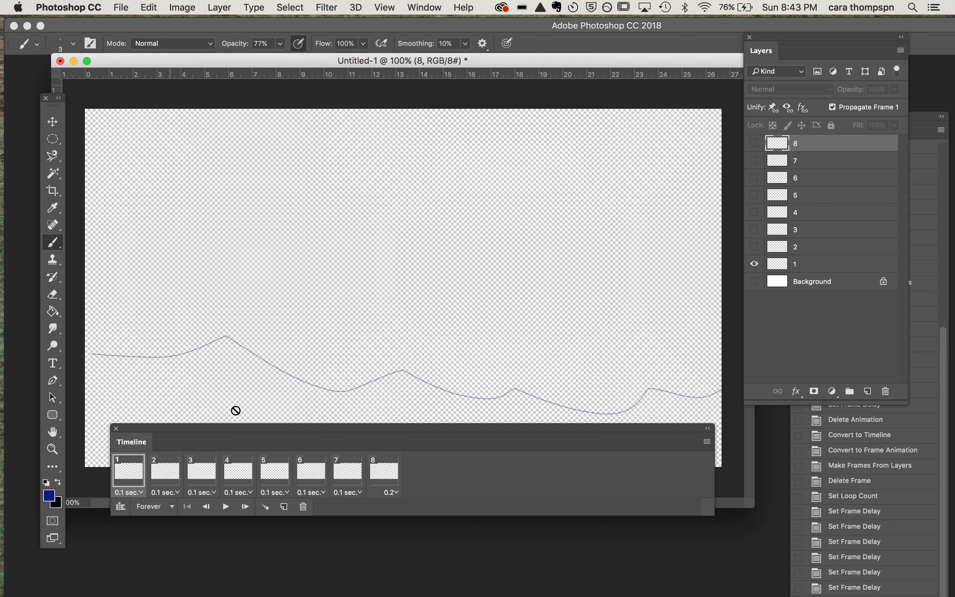
click(754, 282)
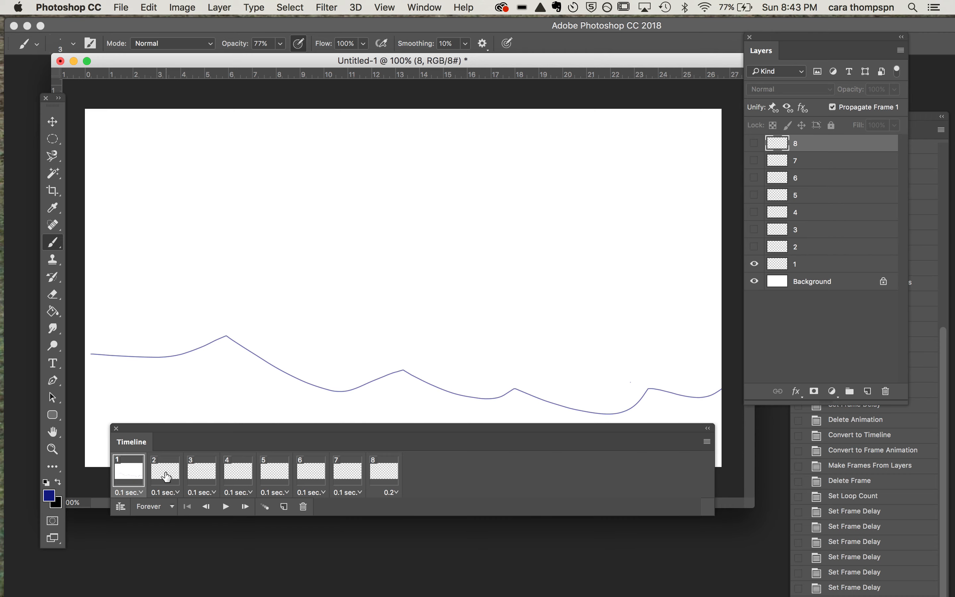
click(166, 470)
click(754, 281)
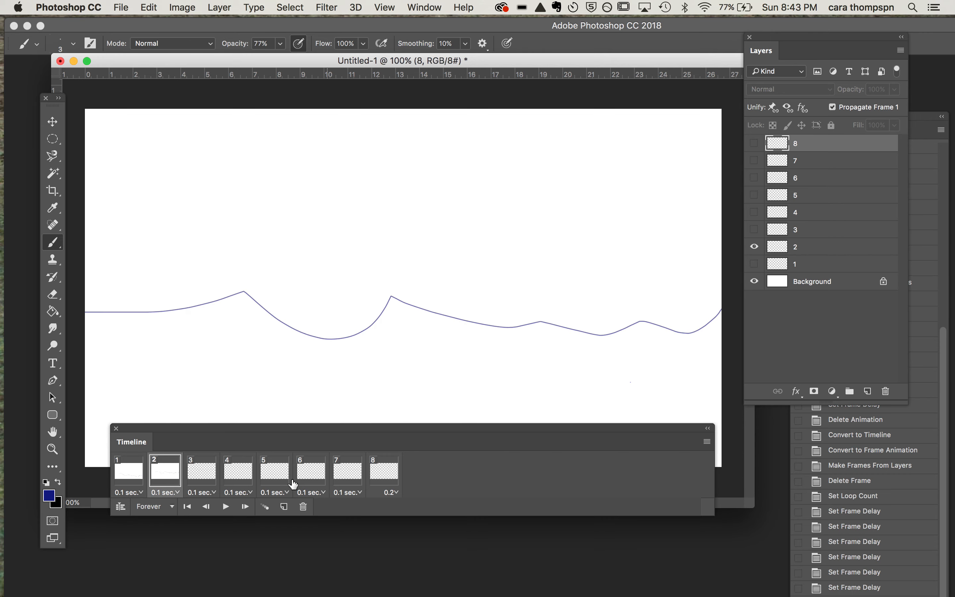
click(203, 476)
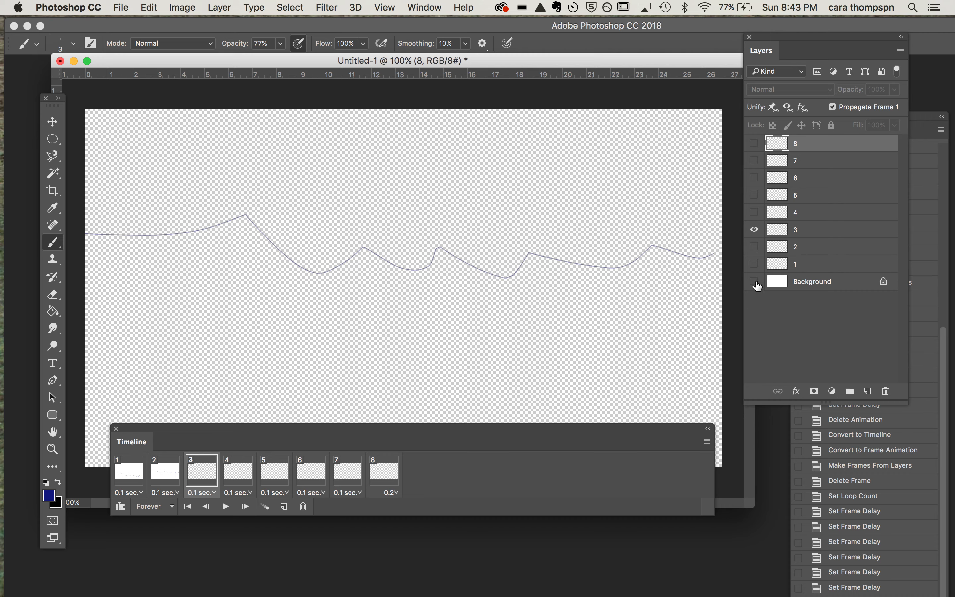
click(755, 281)
click(242, 473)
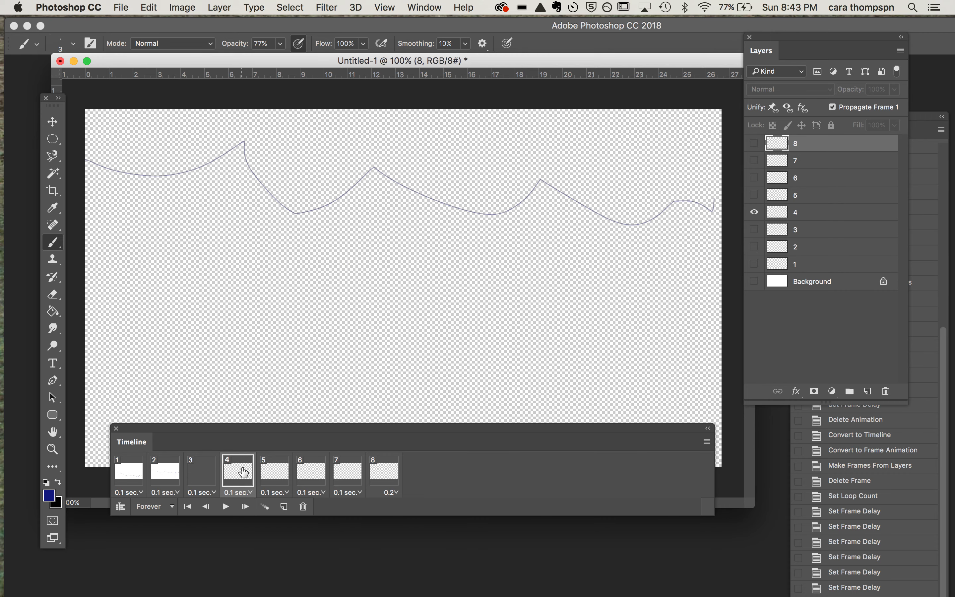
click(754, 286)
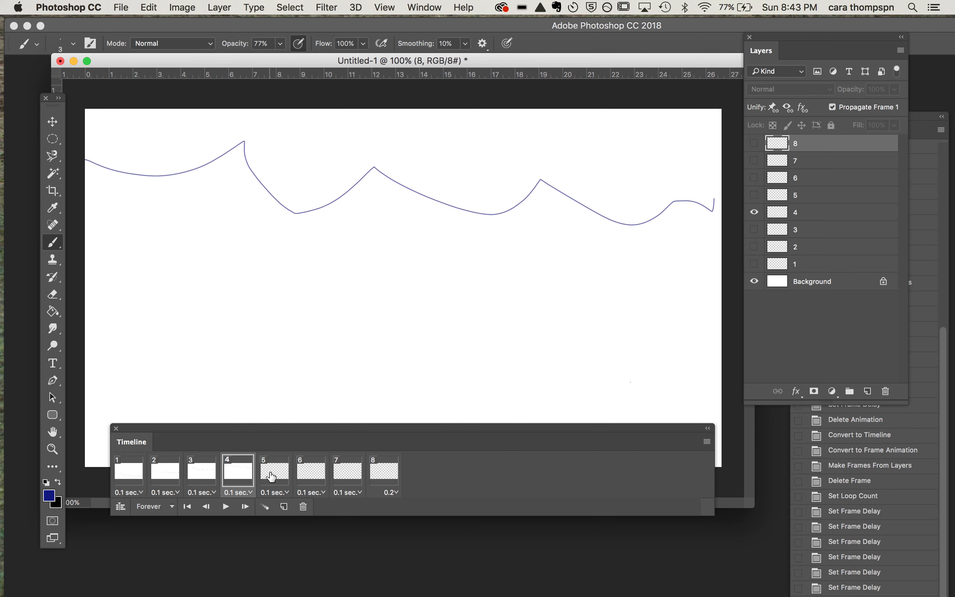
Step: Make the white Background layer visible in each of frames 5 to 8, and play and stop the animation to check it
click(272, 472)
click(754, 283)
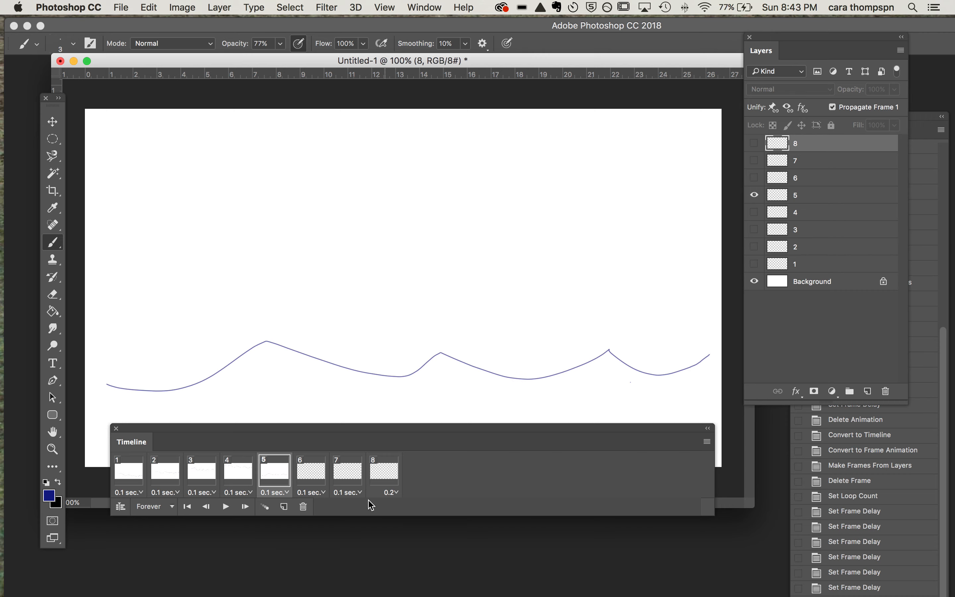
click(315, 486)
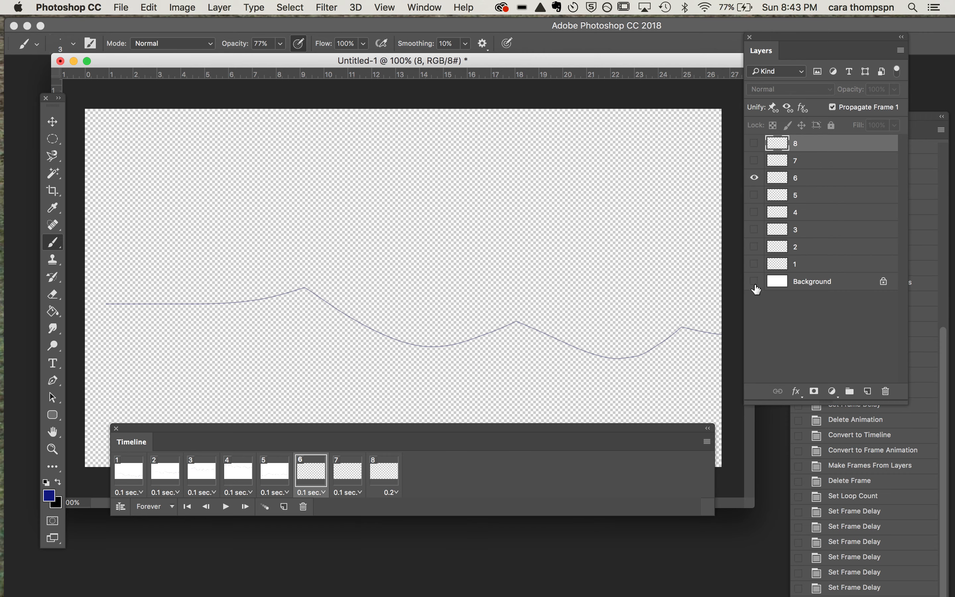
click(754, 282)
click(353, 477)
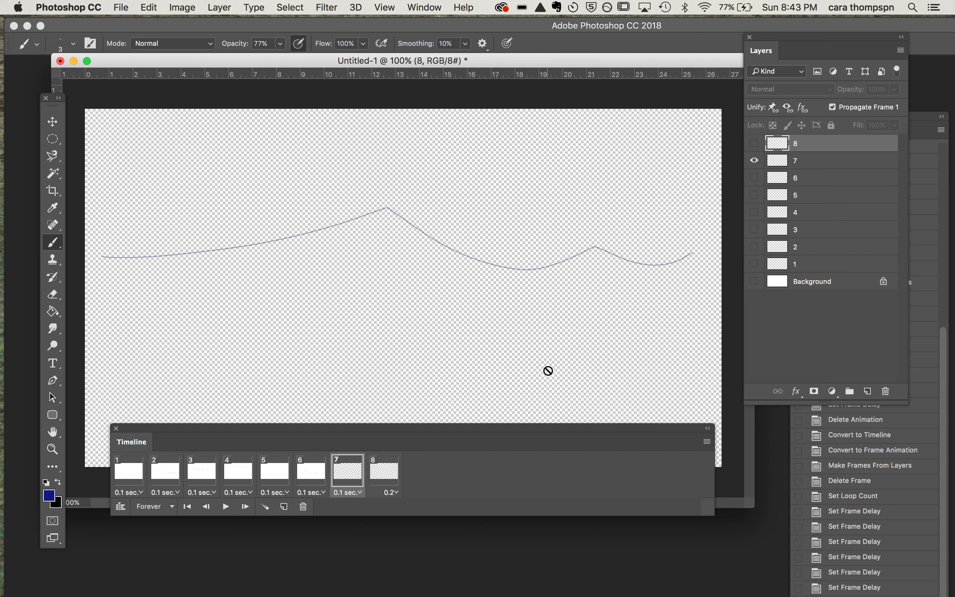
click(760, 284)
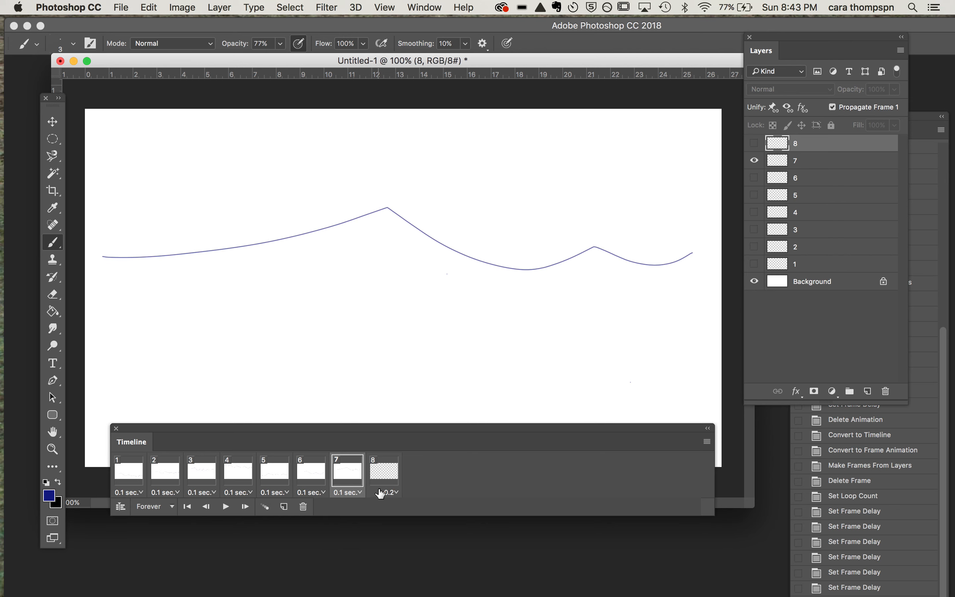
click(385, 485)
click(754, 283)
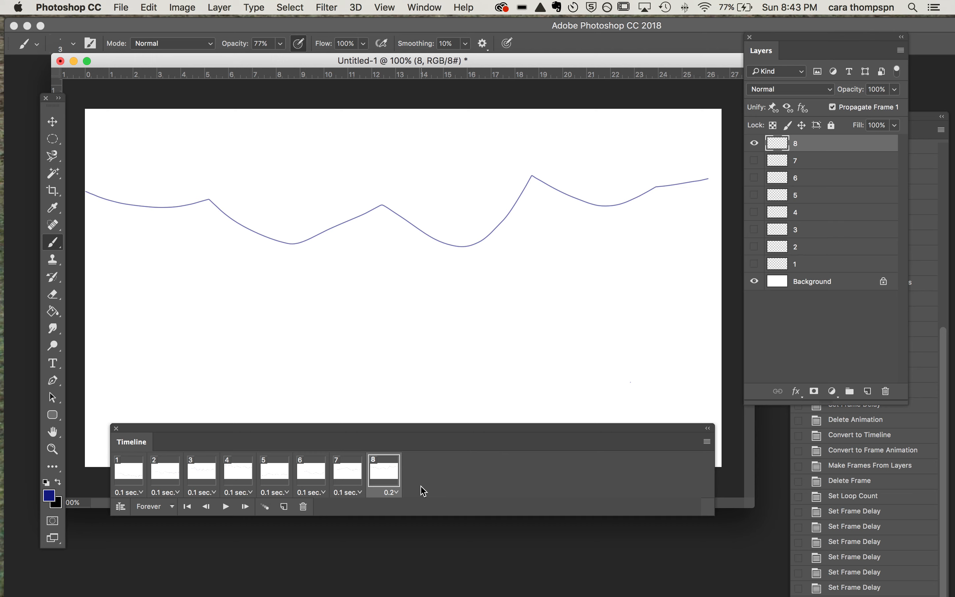
click(226, 507)
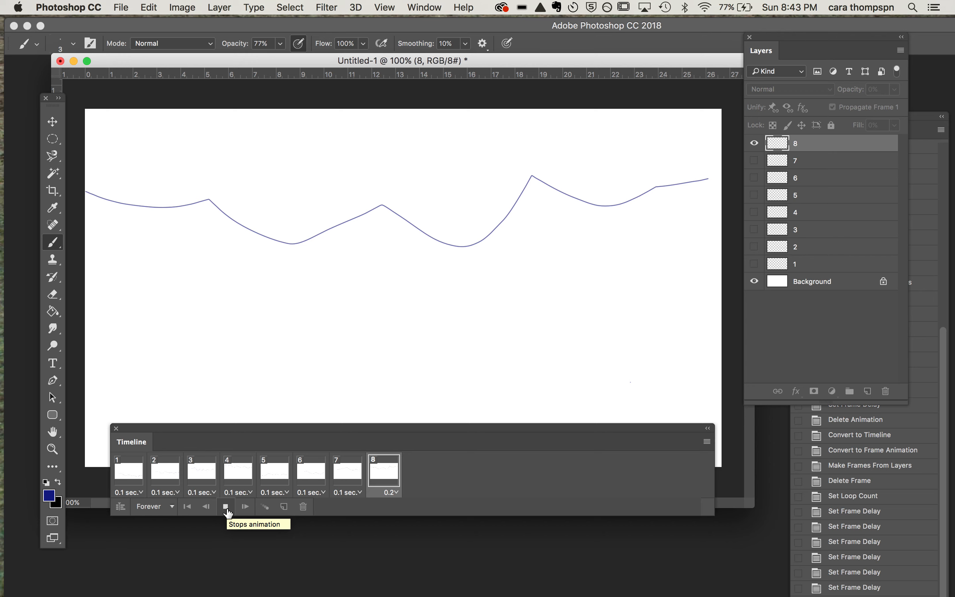
click(227, 510)
Step: Render the animation again as an H.264 video named DEMO.mp4 on the Desktop, replacing the existing file
click(121, 7)
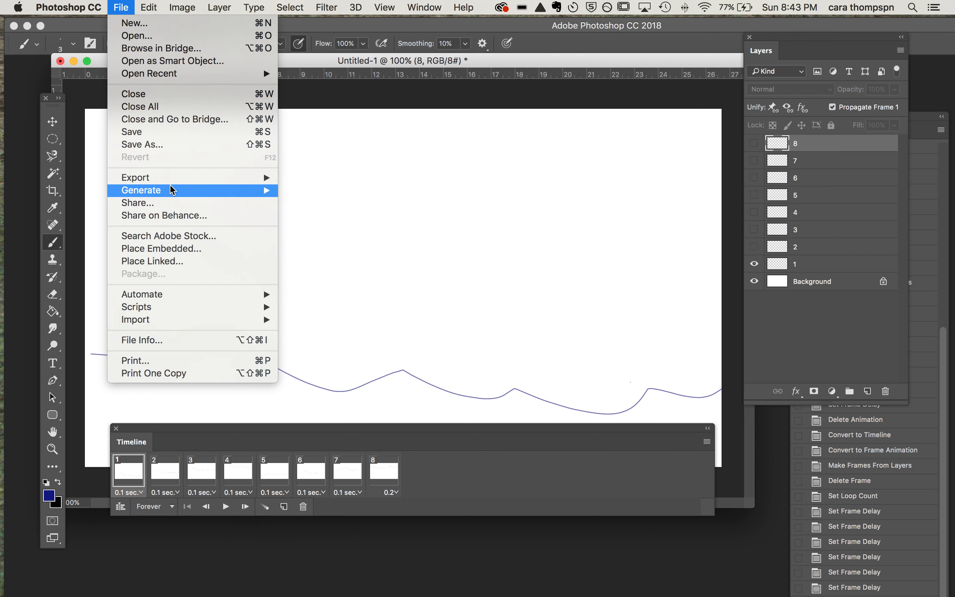
mouse_move(173, 191)
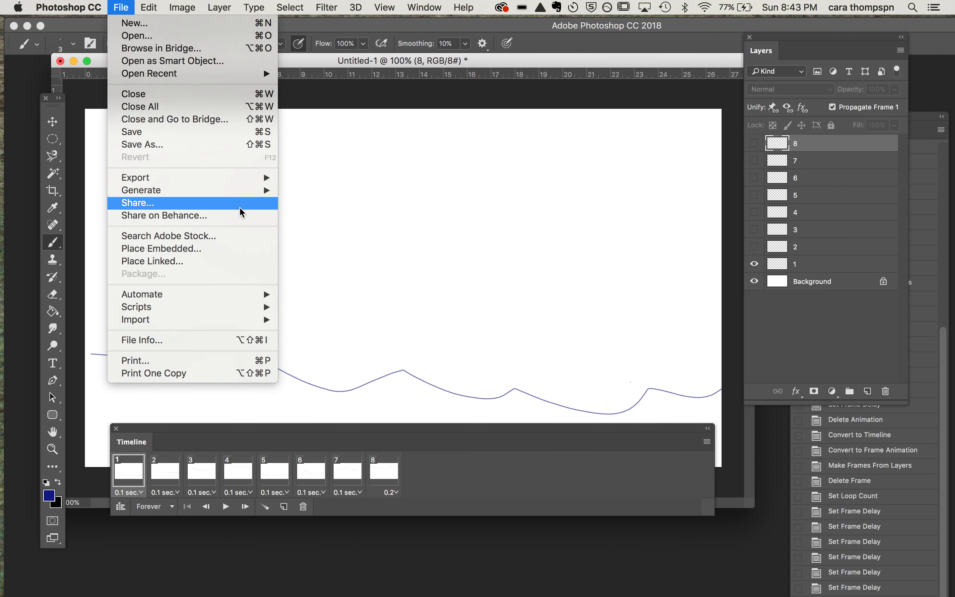
mouse_move(245, 178)
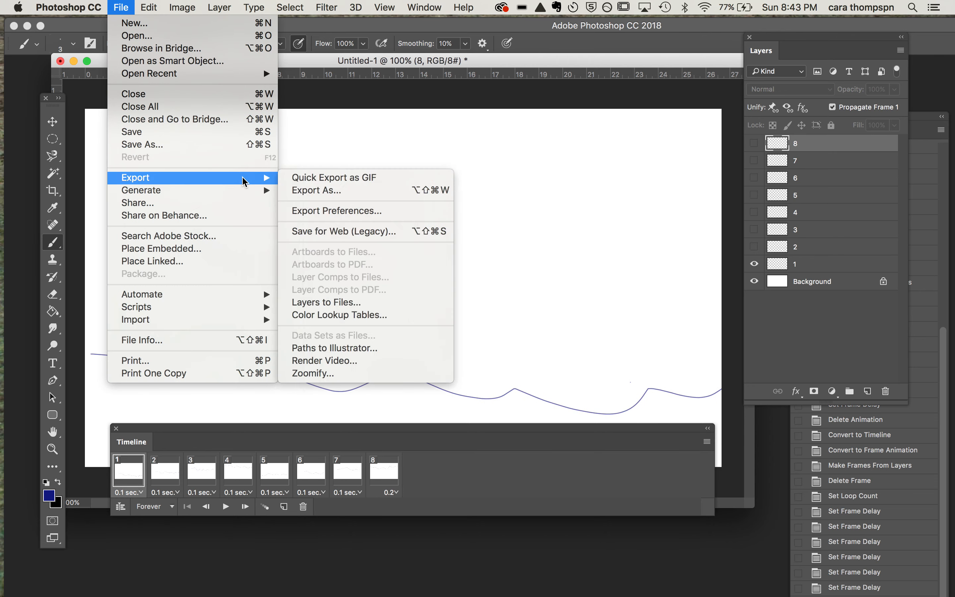
click(354, 367)
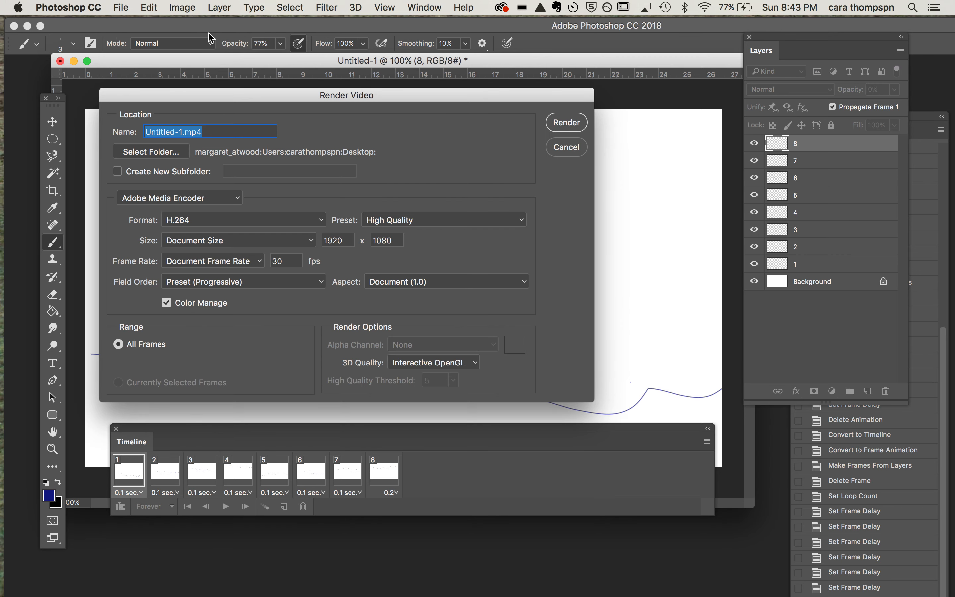
click(182, 132)
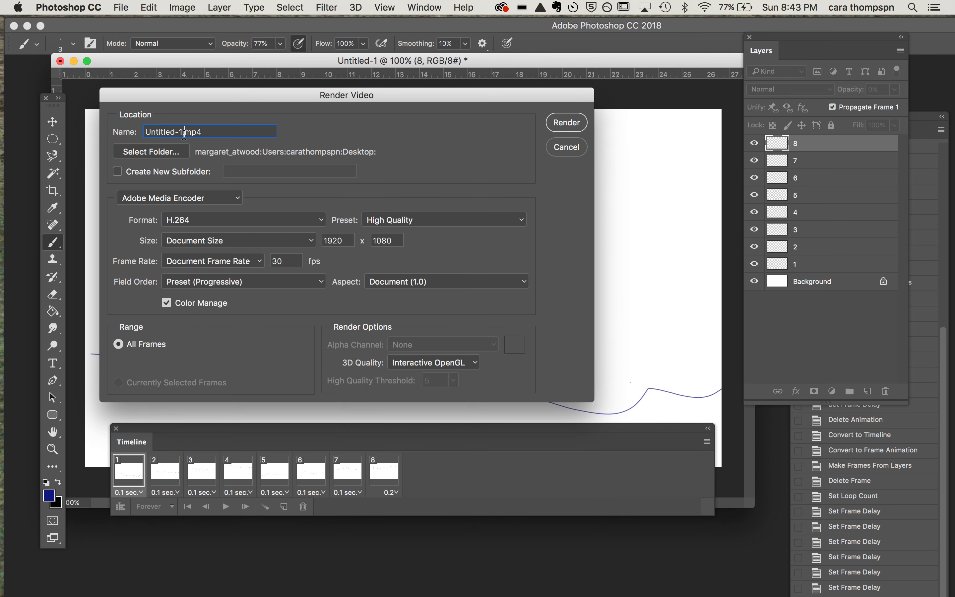
drag(181, 132, 106, 126)
text(DEMO)
click(567, 122)
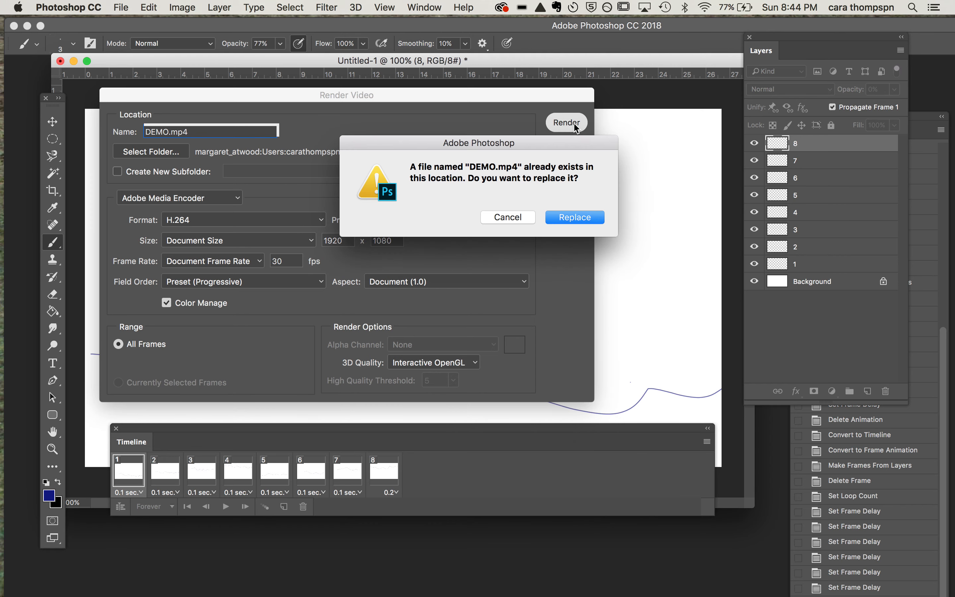
click(576, 218)
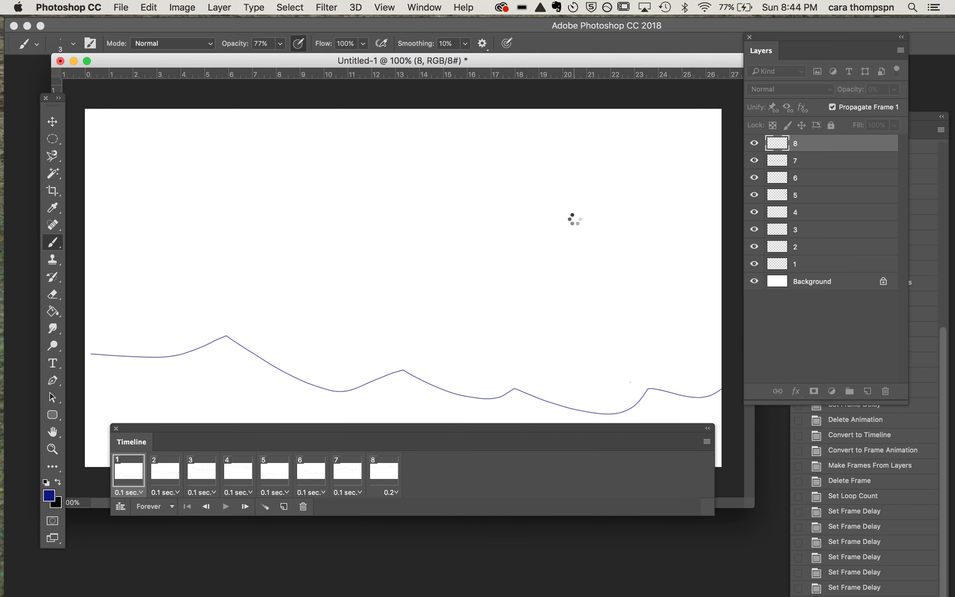
Step: Switch to Finder, find the newly rendered DEMO.mp4 on the Desktop, and play its preview
click(4, 36)
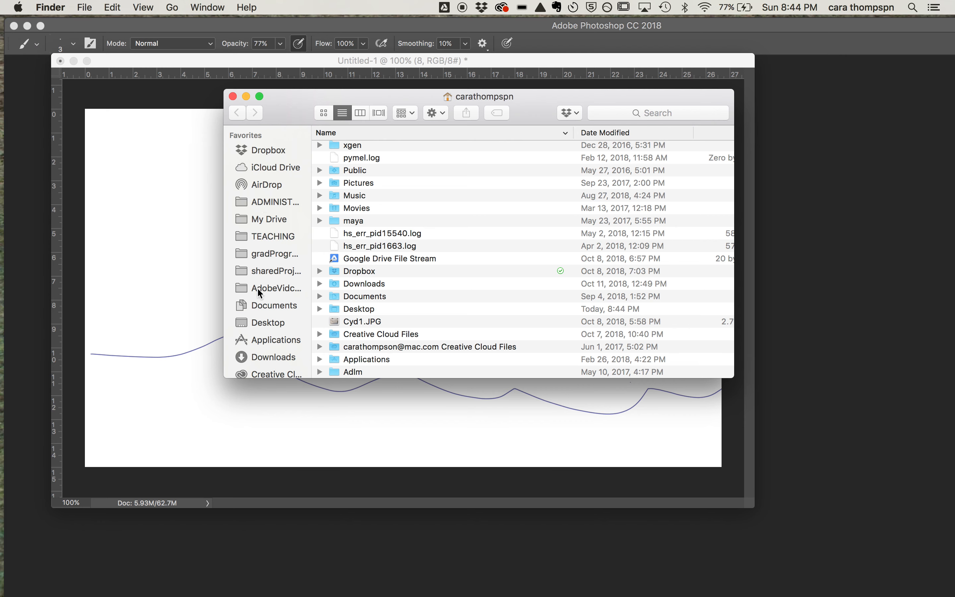
click(260, 323)
click(338, 133)
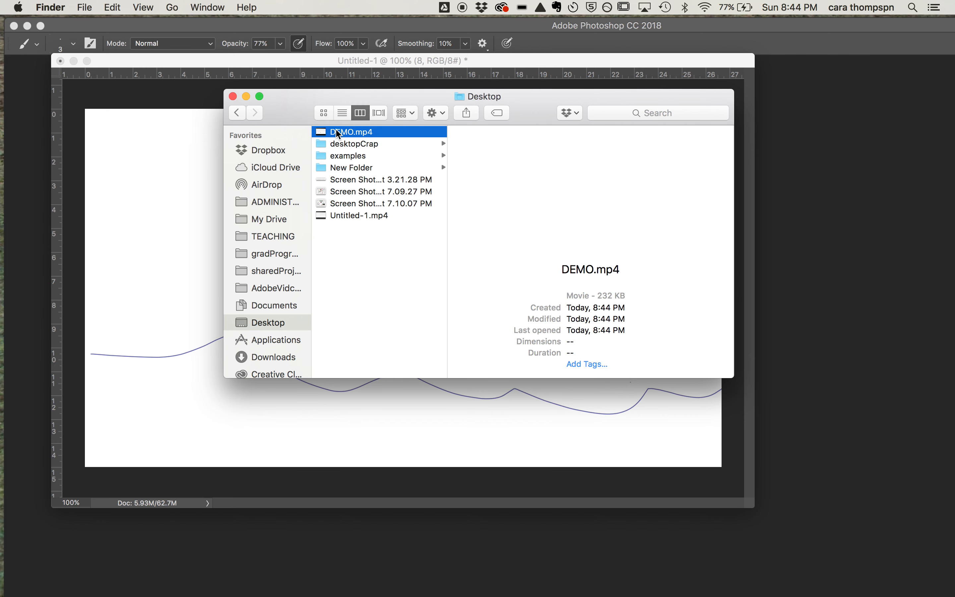
mouse_move(583, 226)
click(588, 199)
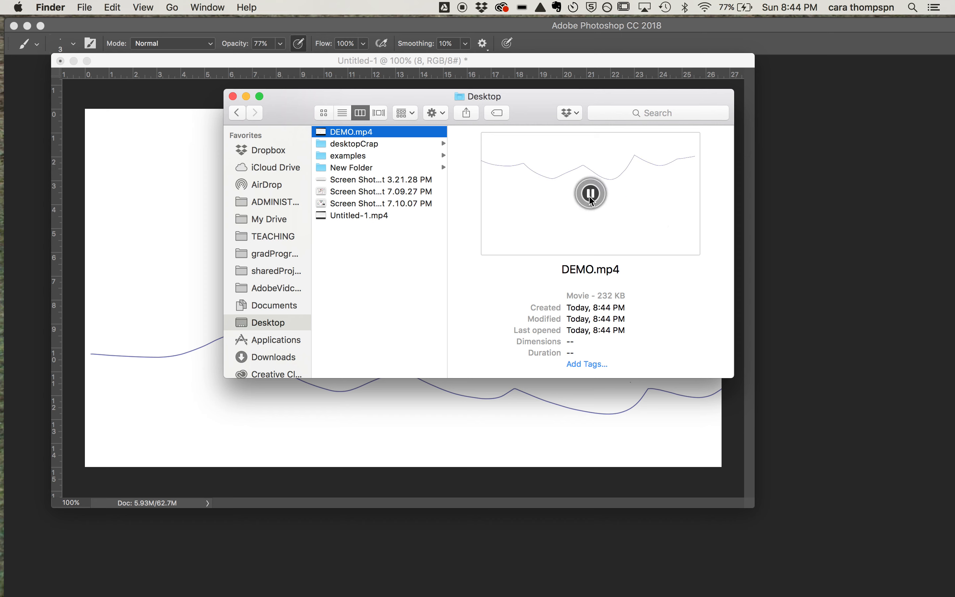